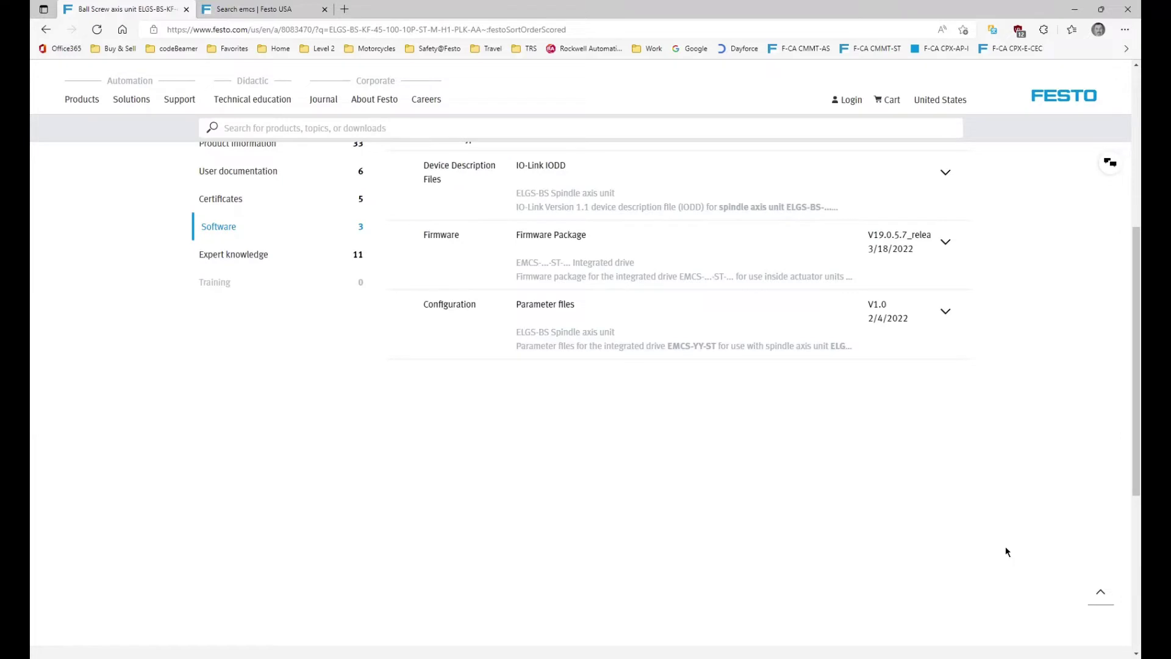
Review the details of the Configuration, IO-Link IODD and Firmware Package entries in the ELGS-BS-KF-45-100-10P-ST-M-H1-PLK-AA software downloads
{"action": "left_click", "coordinate": [945, 316]}
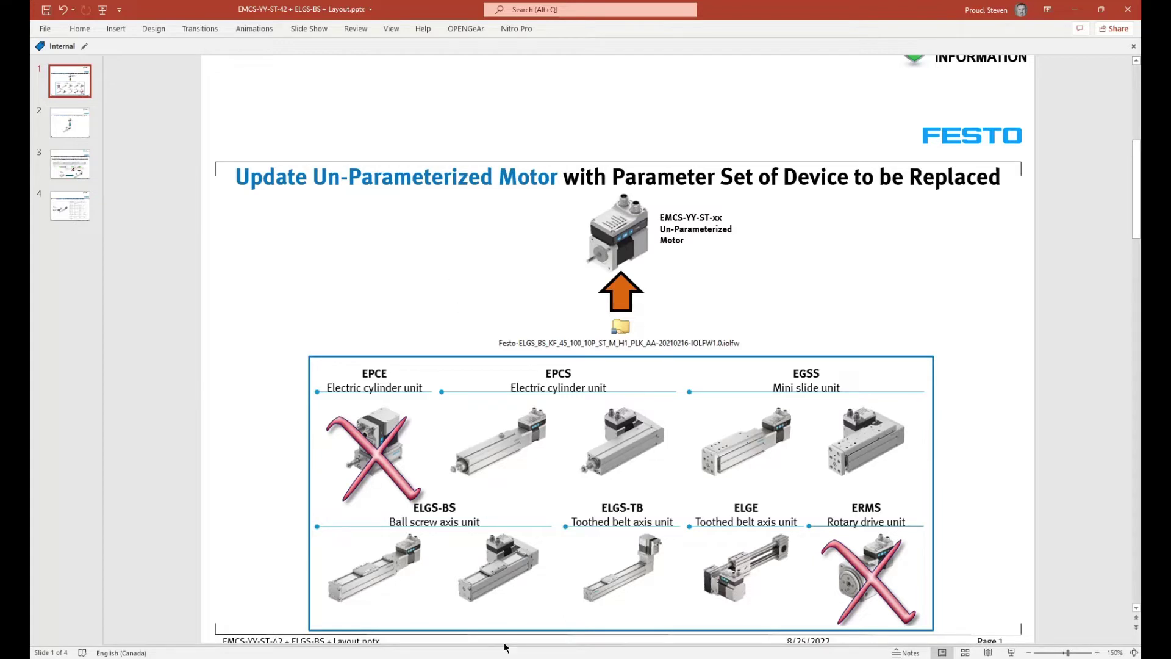
{"action": "key", "text": "alt+Tab"}
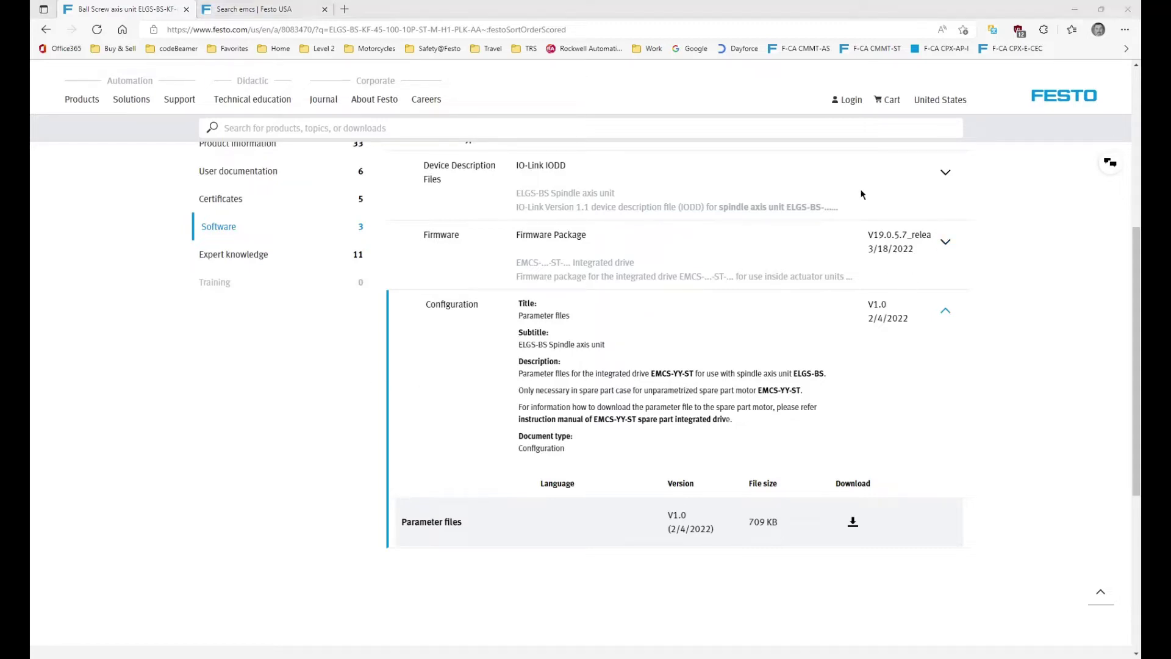
{"action": "left_click", "coordinate": [949, 172]}
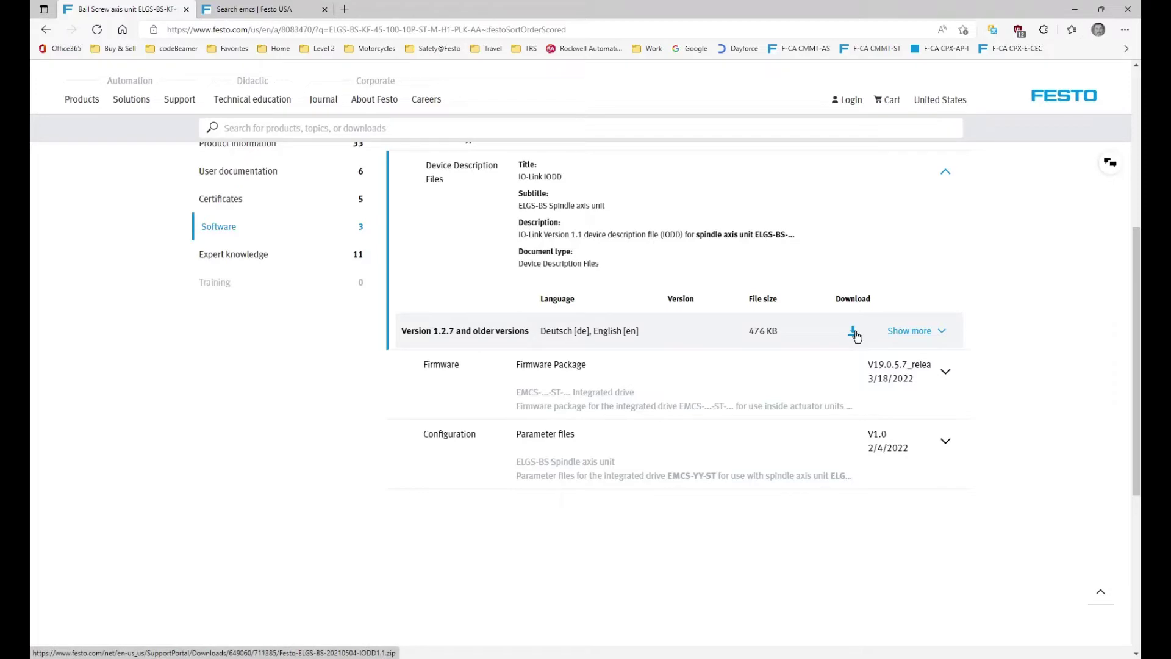
{"action": "left_click", "coordinate": [945, 372]}
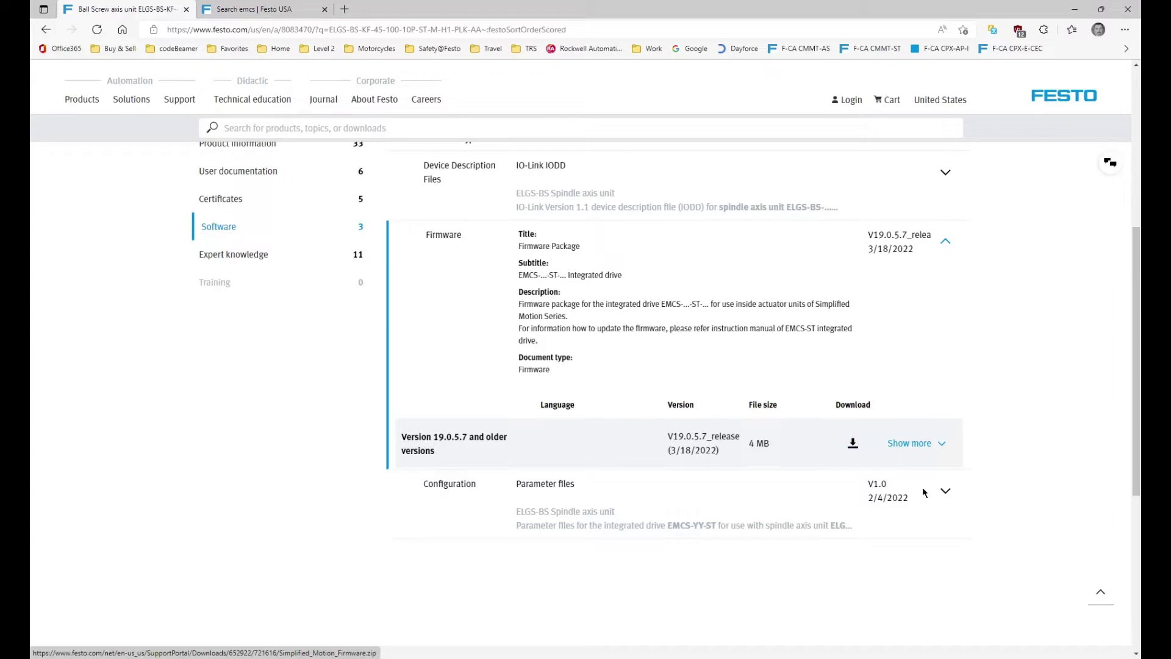
Download the V1.0 parameter files for the ELGS-BS spindle axis unit from the Configuration entry
{"action": "left_click", "coordinate": [944, 491]}
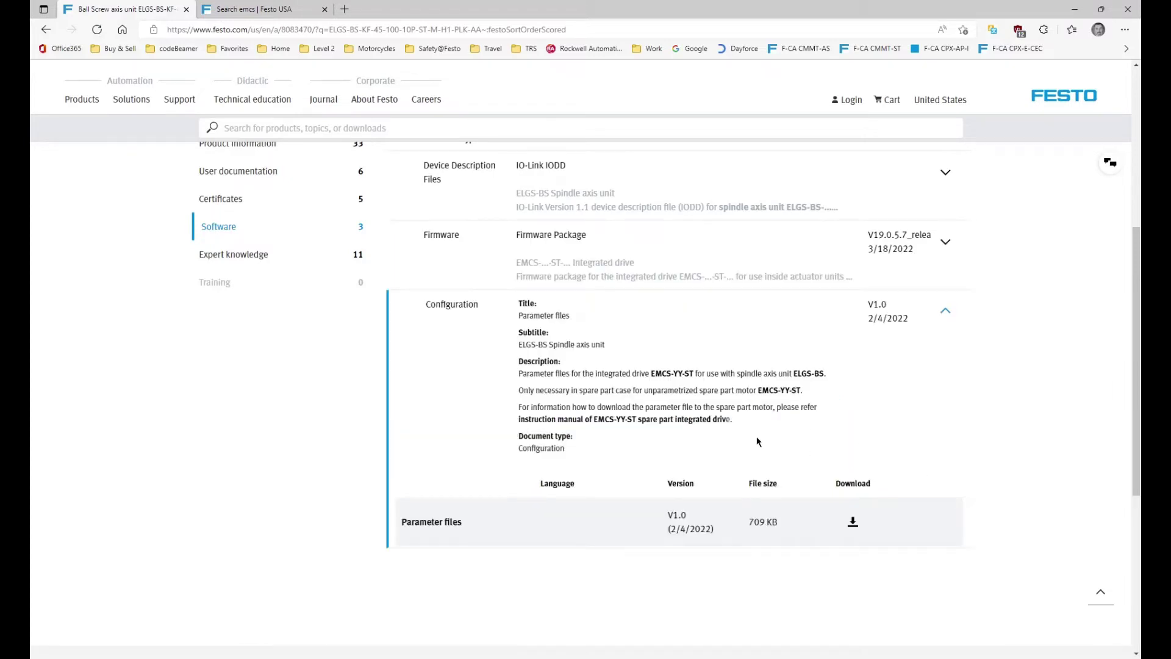
{"action": "left_click", "coordinate": [854, 523]}
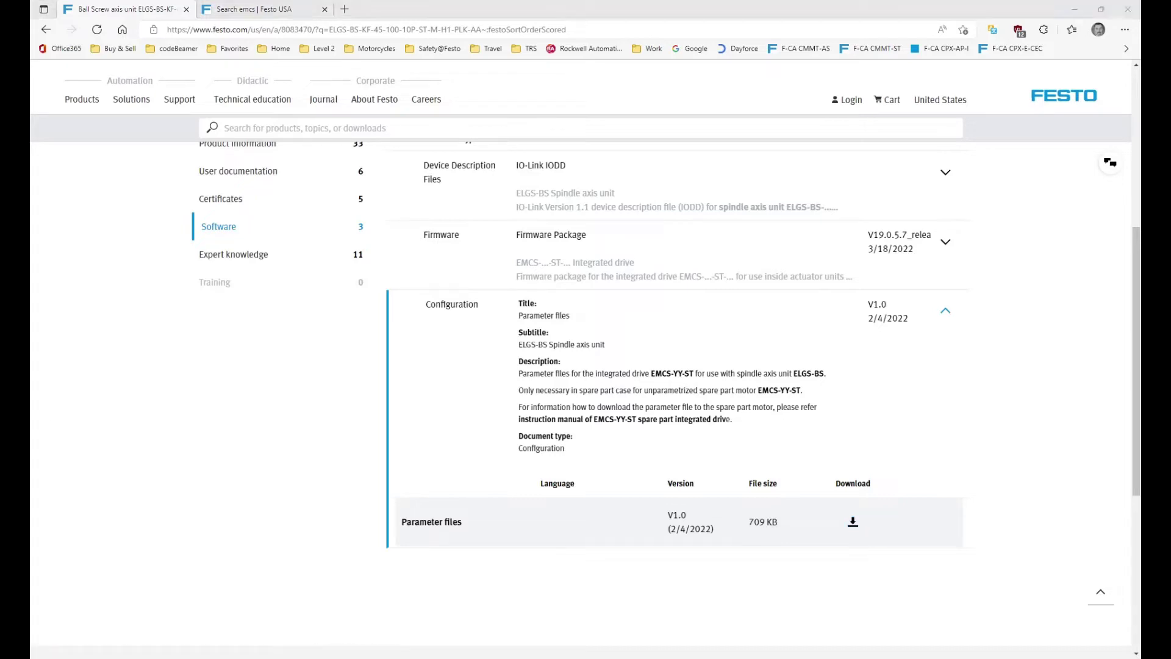
{"action": "left_click", "coordinate": [853, 523]}
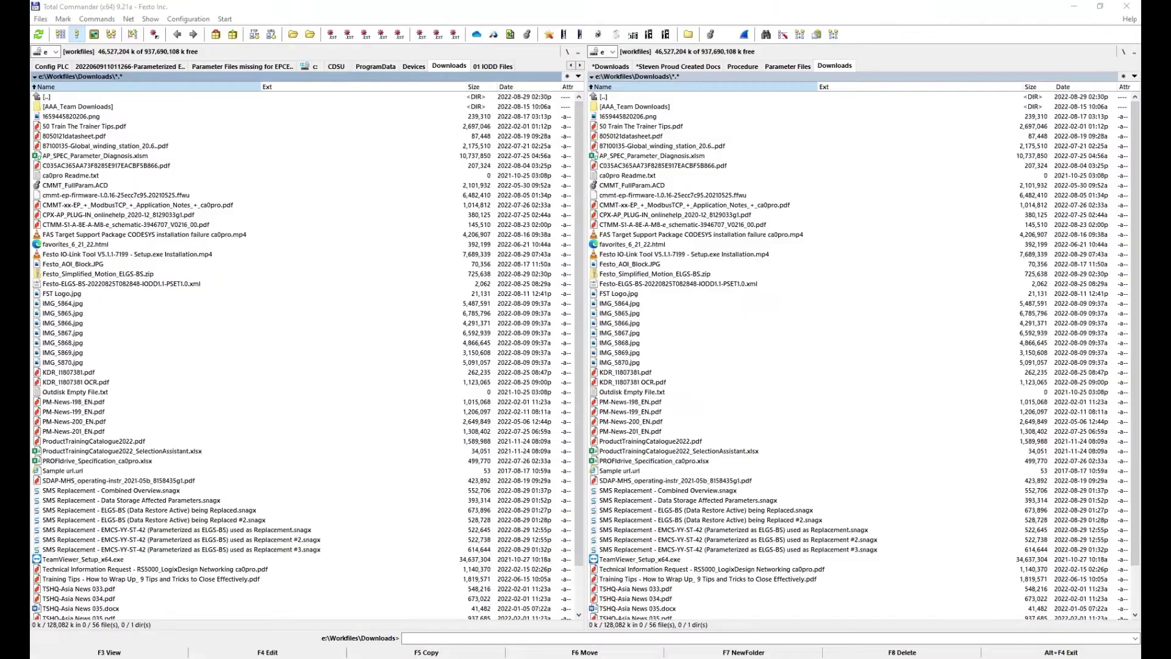
In Total Commander, open Festo_Simplified_Motion_ELGS-BS.zip from Downloads and look through the parameter files in its ELGS-BS axial folder
{"action": "left_click", "coordinate": [651, 276]}
{"action": "double_click", "coordinate": [672, 276]}
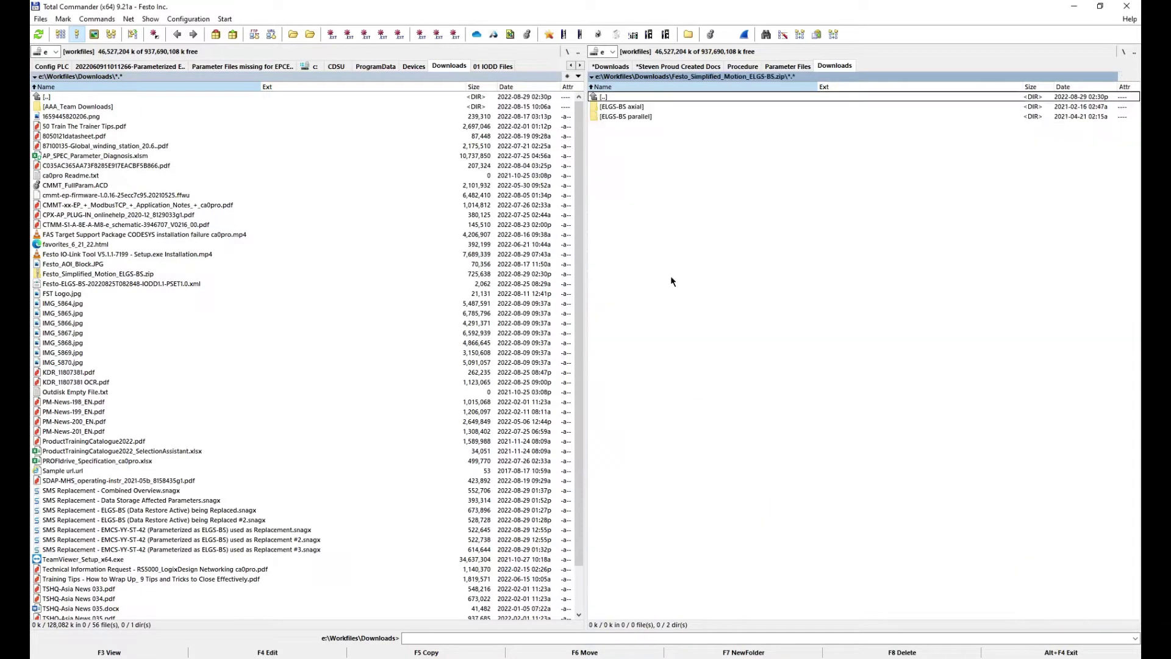
{"action": "left_click", "coordinate": [629, 108]}
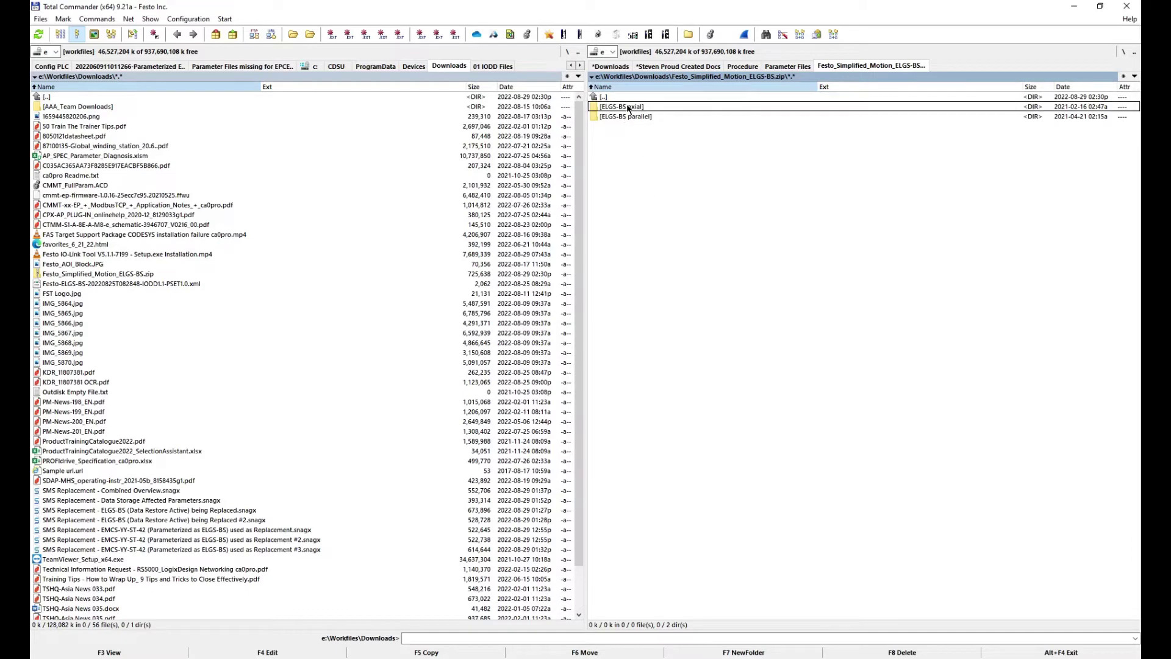
{"action": "left_click", "coordinate": [639, 119]}
{"action": "double_click", "coordinate": [623, 108]}
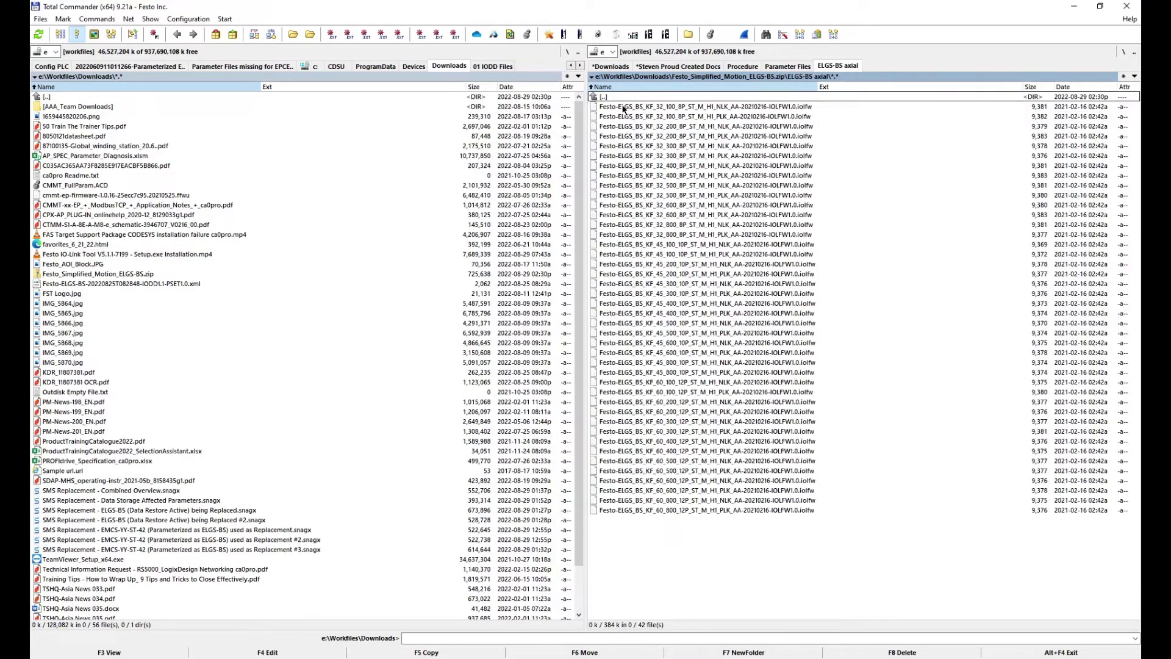
{"action": "left_click", "coordinate": [794, 108]}
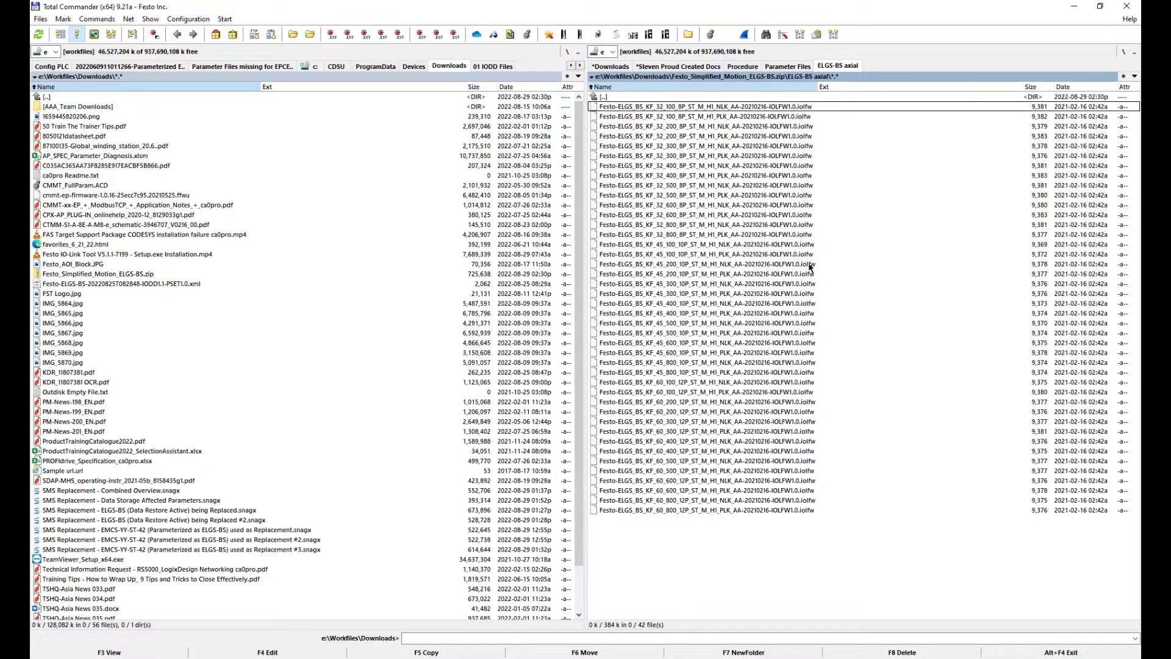
{"action": "left_click", "coordinate": [786, 511]}
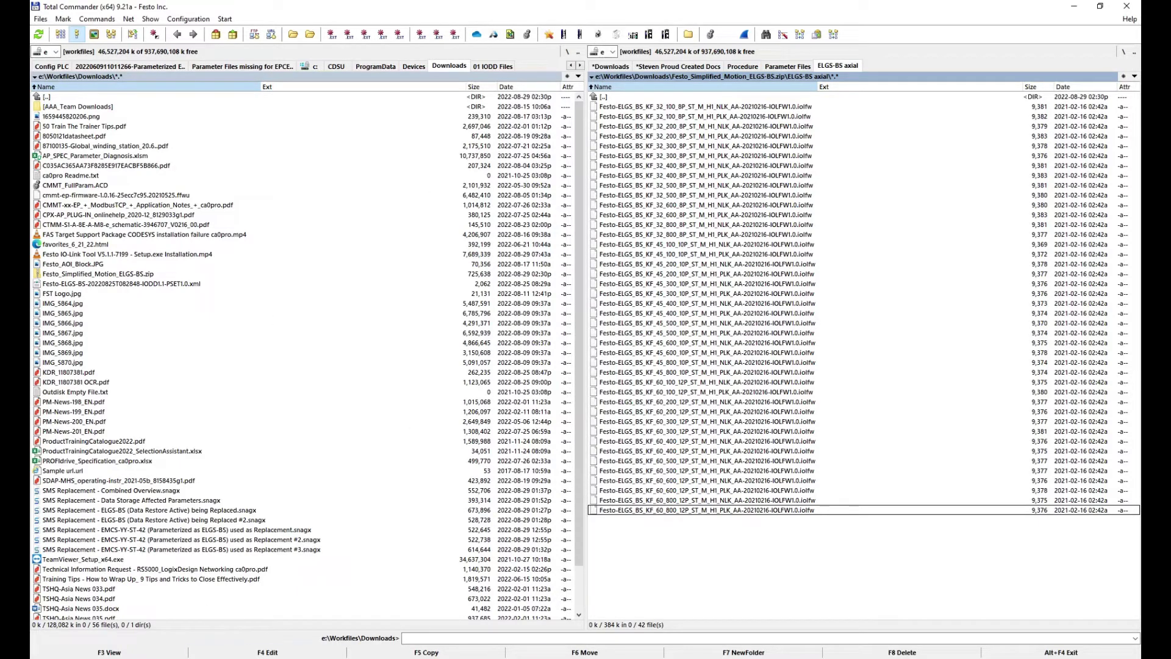
Switch to the browser and, in the emcs software search results, review the EMCS-YY-ST IO-Link IODD entry and the parameter file entries
{"action": "key", "text": "alt+Tab"}
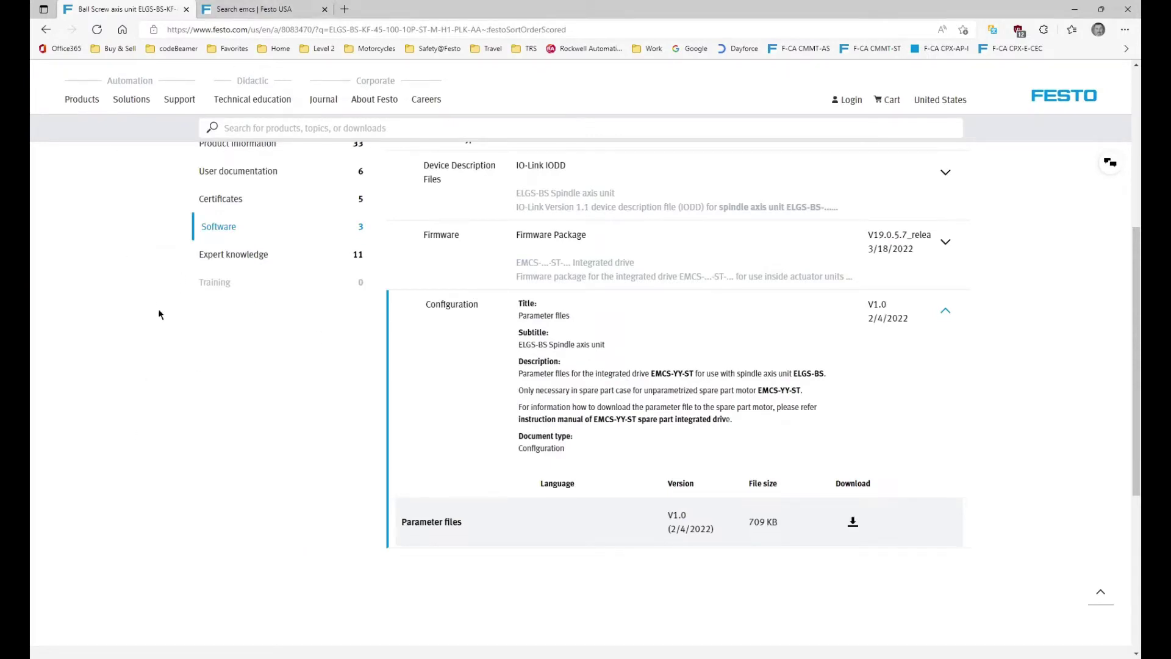
{"action": "scroll", "coordinate": [232, 381], "scroll_direction": "up", "scroll_amount": 5}
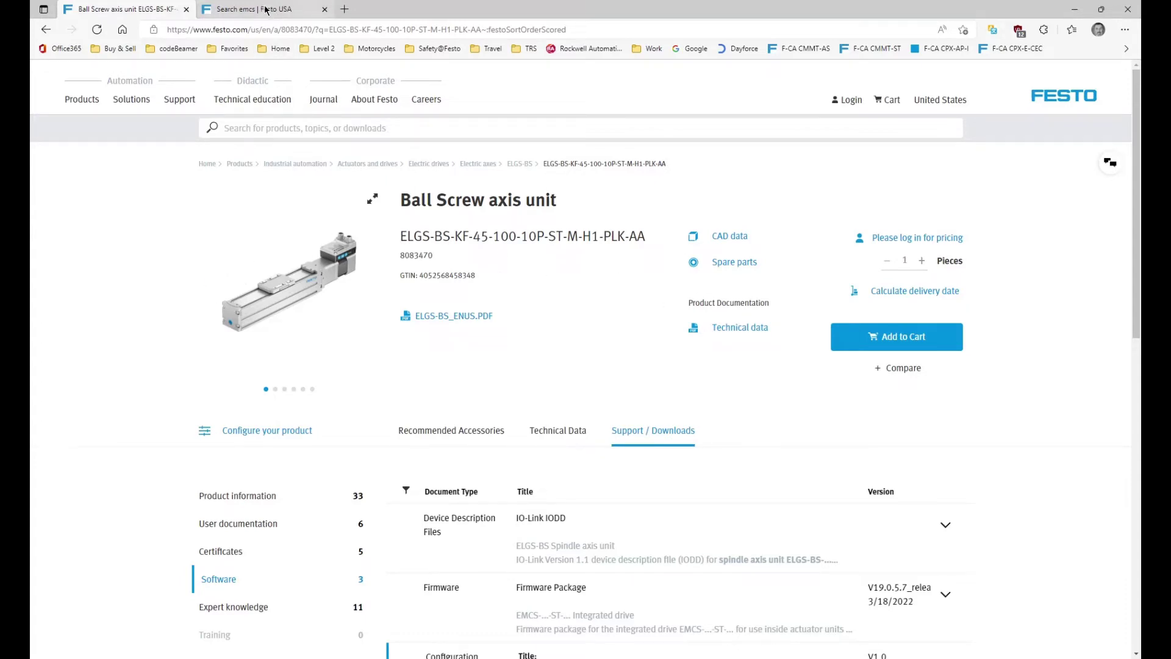
{"action": "left_click_drag", "start_coordinate": [266, 9], "coordinate": [272, 14]}
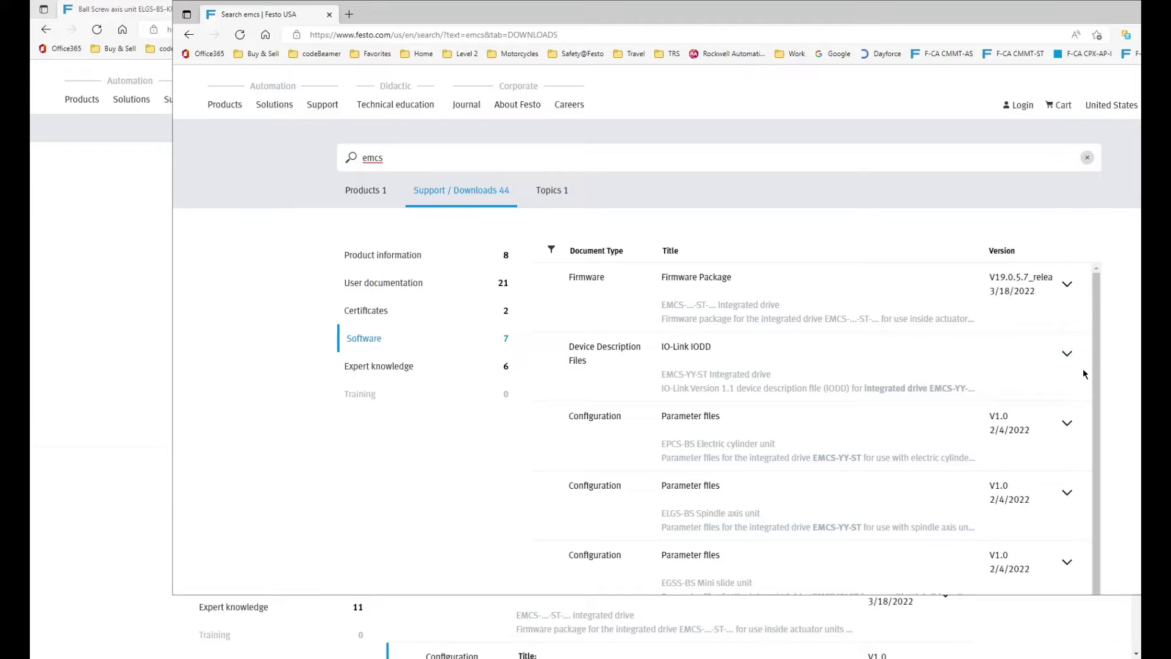
{"action": "left_click", "coordinate": [1067, 355]}
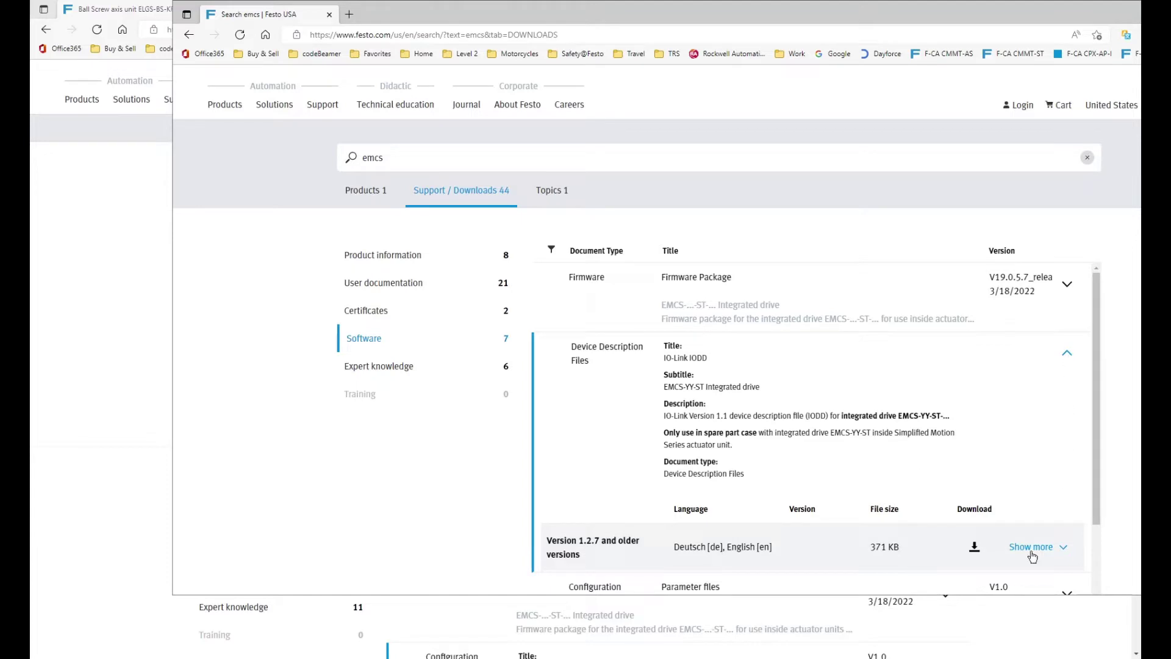
{"action": "left_click", "coordinate": [1068, 354]}
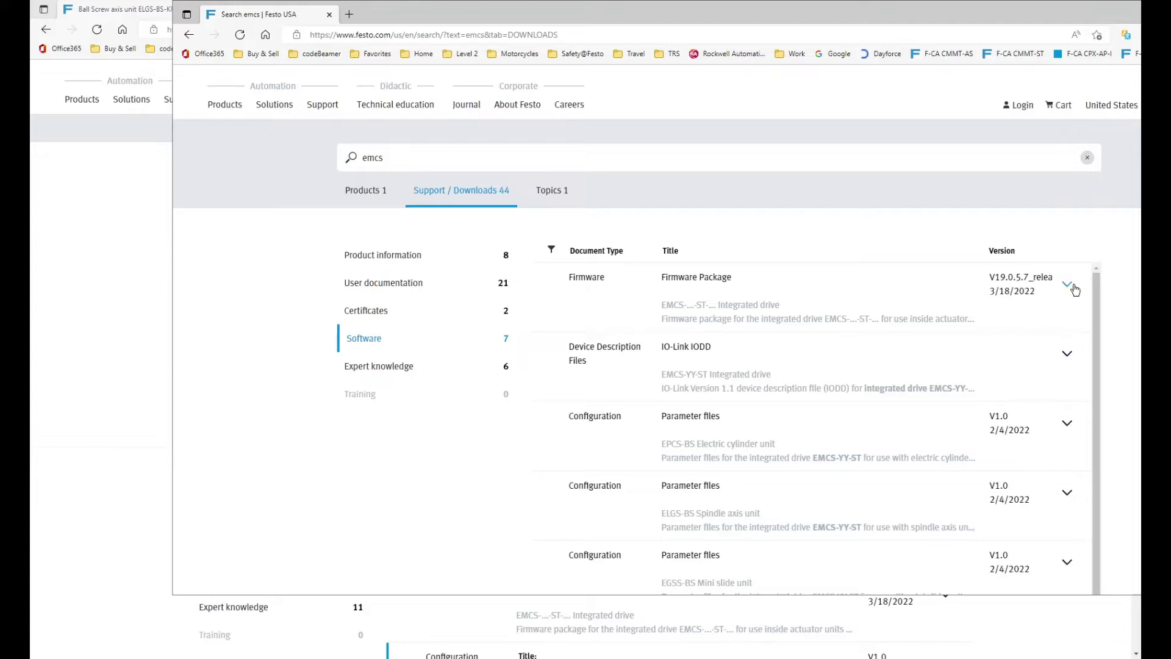
{"action": "scroll", "coordinate": [1097, 424], "scroll_direction": "down", "scroll_amount": 1}
{"action": "scroll", "coordinate": [1098, 424], "scroll_direction": "down", "scroll_amount": 1}
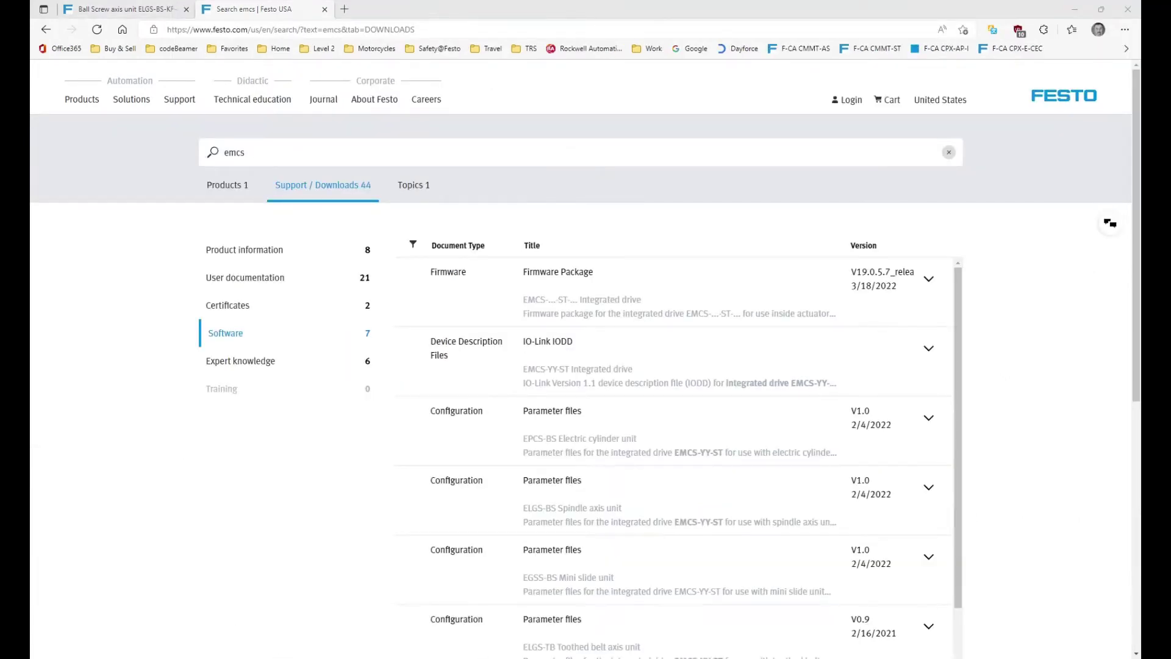
Switch to Total Commander and point out the IODD, parameter and firmware folders inside the motor replacement Procedure folder
{"action": "key", "text": "alt+Tab"}
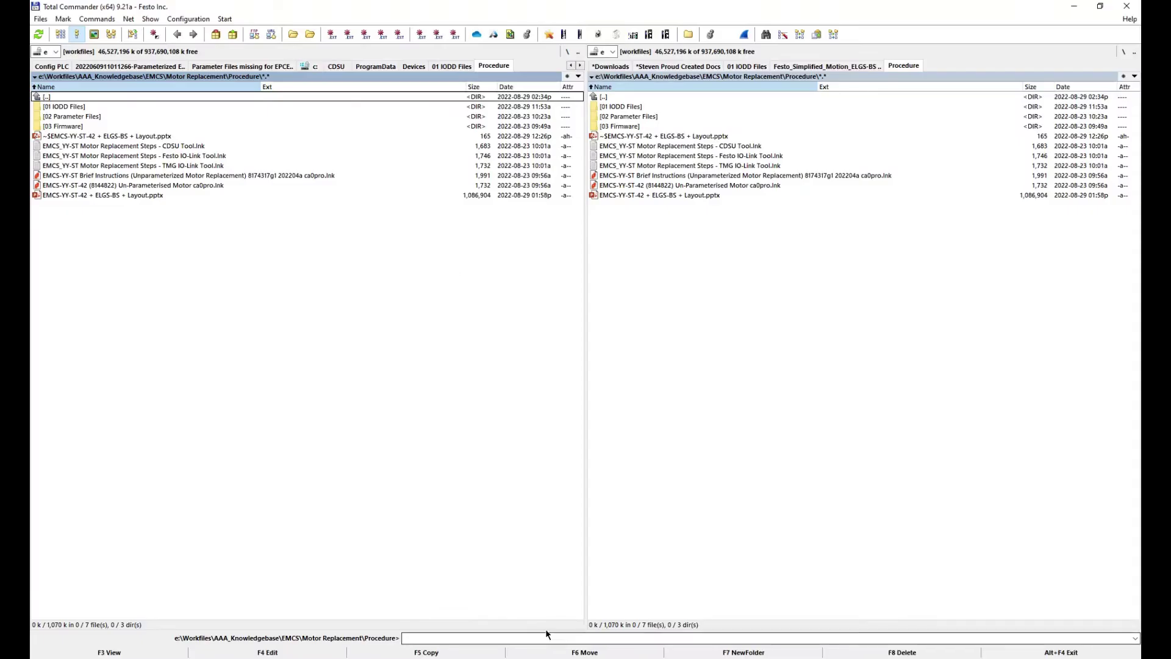
{"action": "left_click", "coordinate": [630, 107]}
{"action": "left_click", "coordinate": [623, 119]}
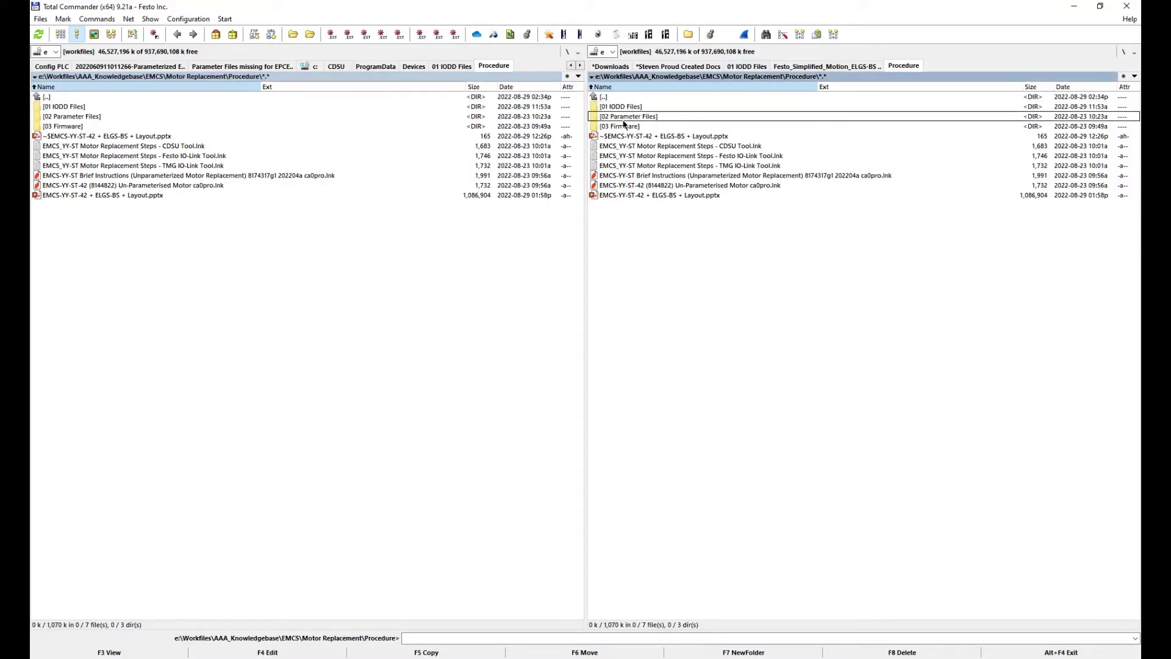
{"action": "left_click", "coordinate": [621, 126]}
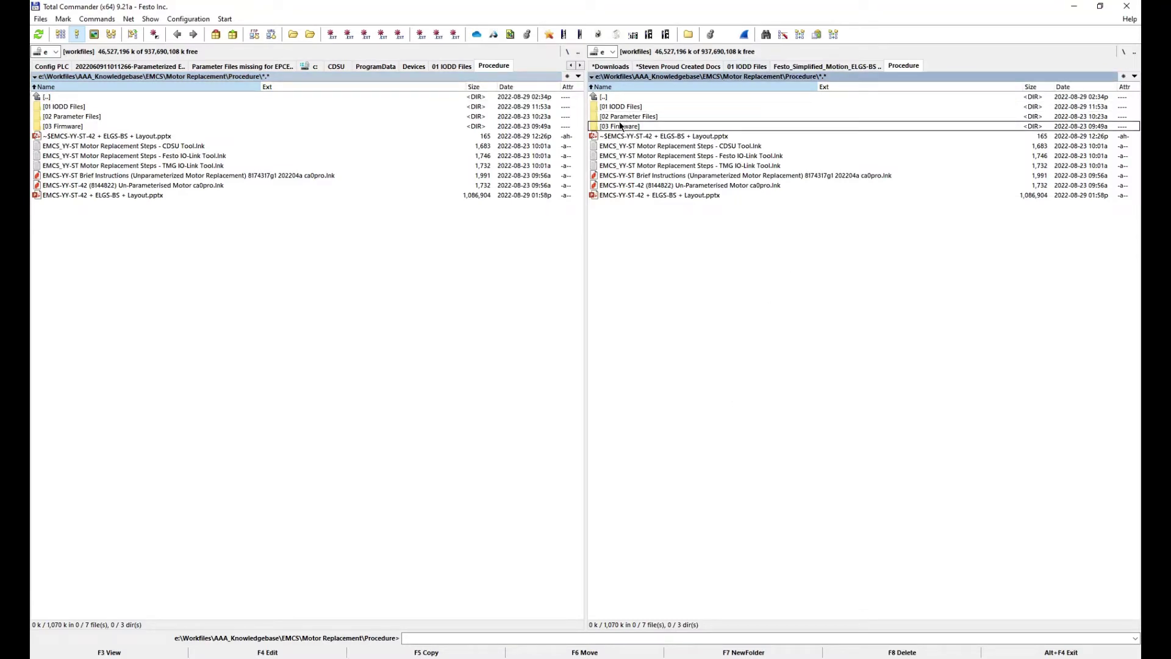
Examine the contents of the Festo-ELGS-BS-20210504-IODD1.1 and Festo-EMCS-ST-20210504-IODD1.1 folders within 01 IODD Files
{"action": "left_click", "coordinate": [758, 67]}
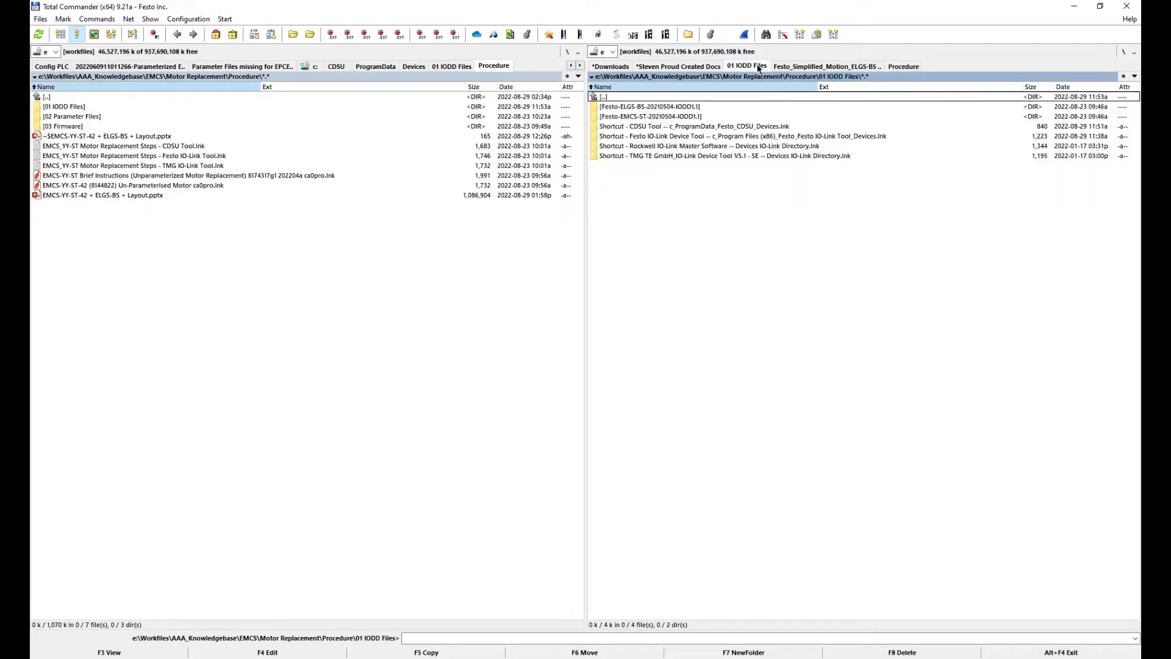
{"action": "left_click", "coordinate": [659, 109]}
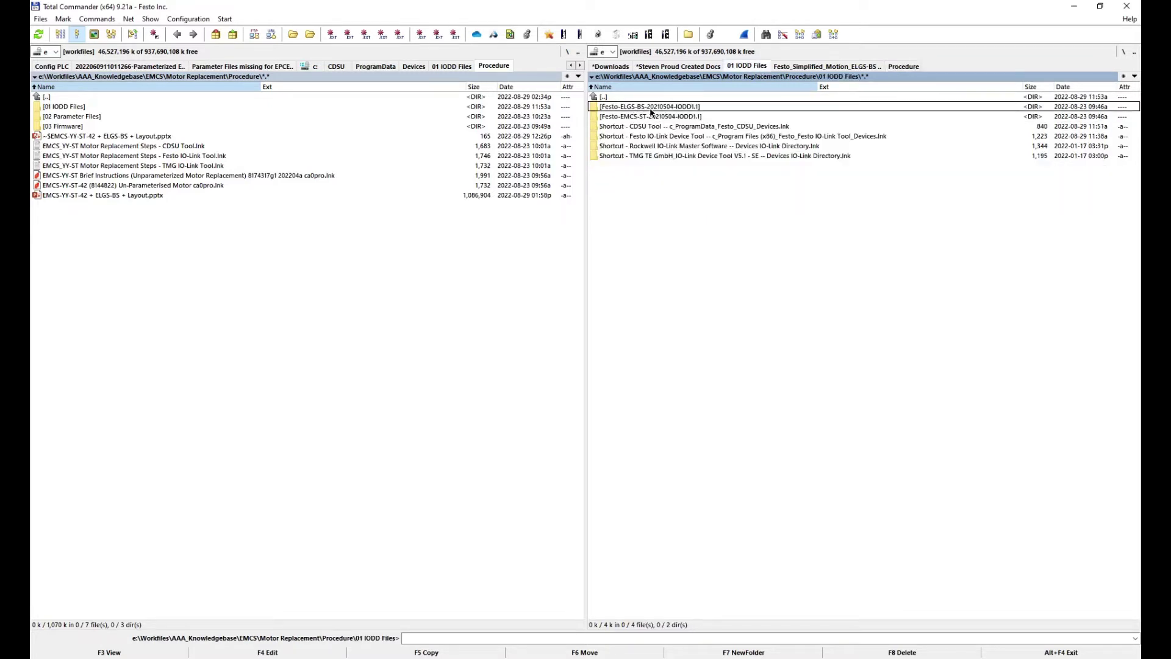
{"action": "double_click", "coordinate": [651, 111]}
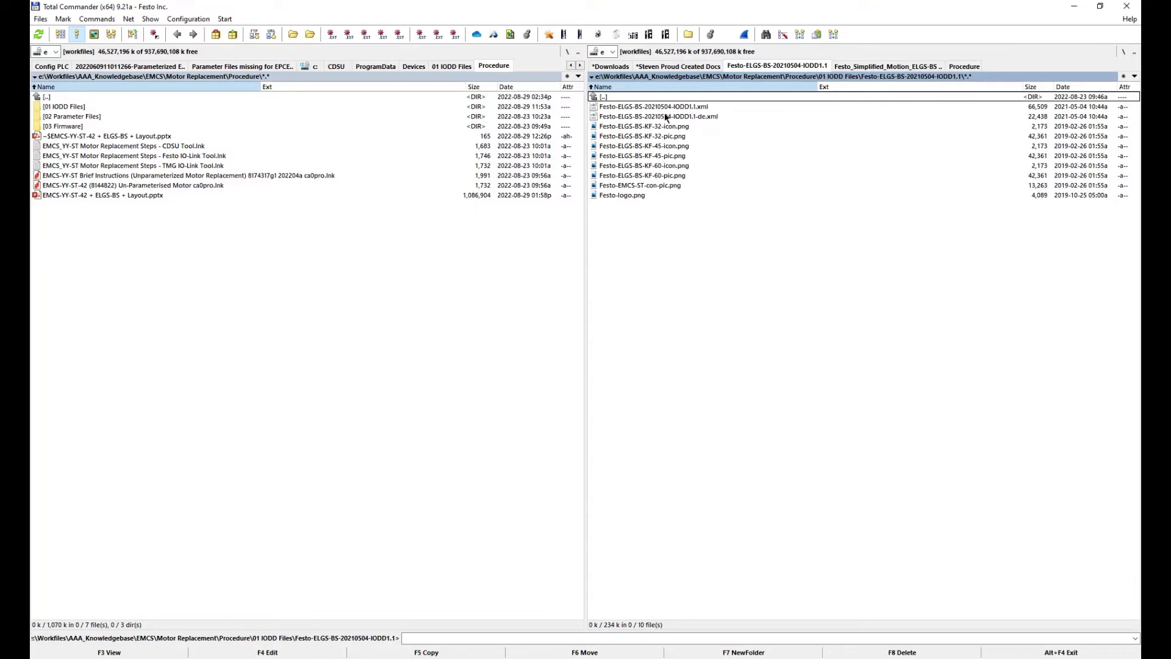
{"action": "double_click", "coordinate": [641, 99]}
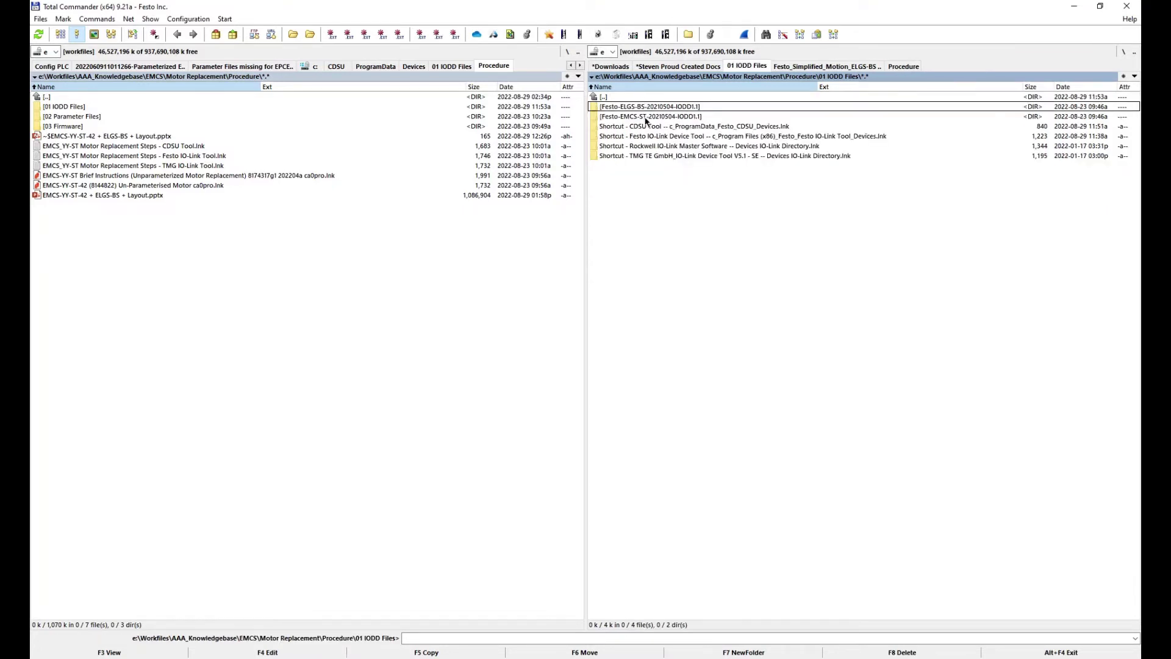
{"action": "left_click", "coordinate": [651, 118]}
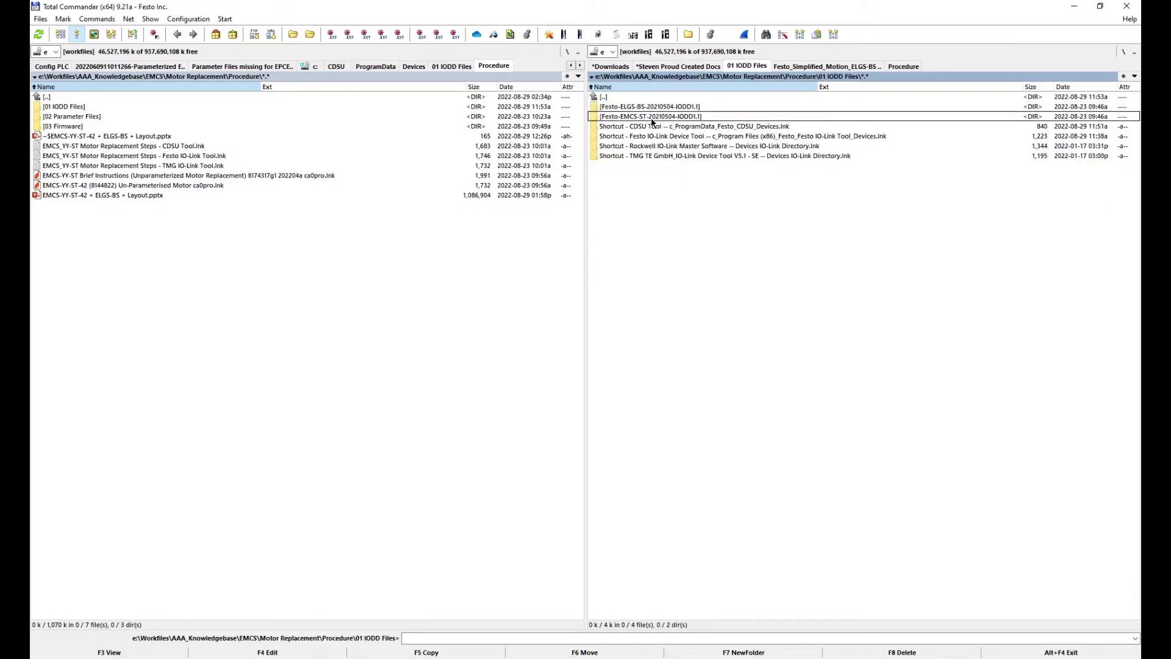
{"action": "left_click", "coordinate": [651, 119], "text": "ctrl"}
{"action": "double_click", "coordinate": [663, 117]}
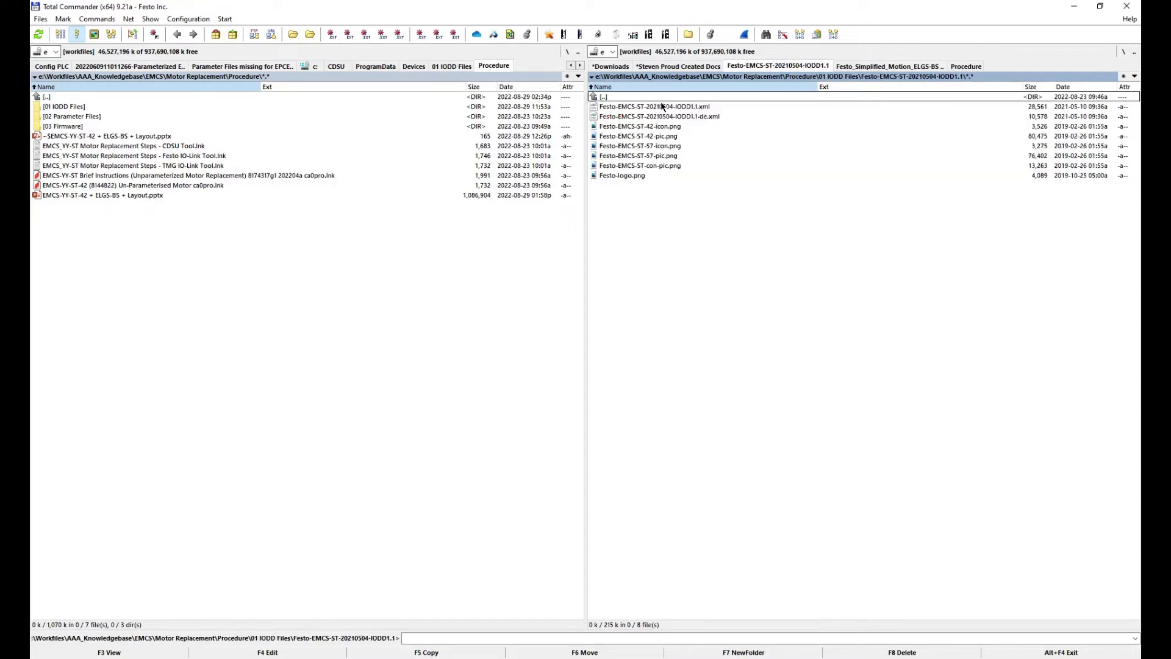
{"action": "double_click", "coordinate": [675, 96]}
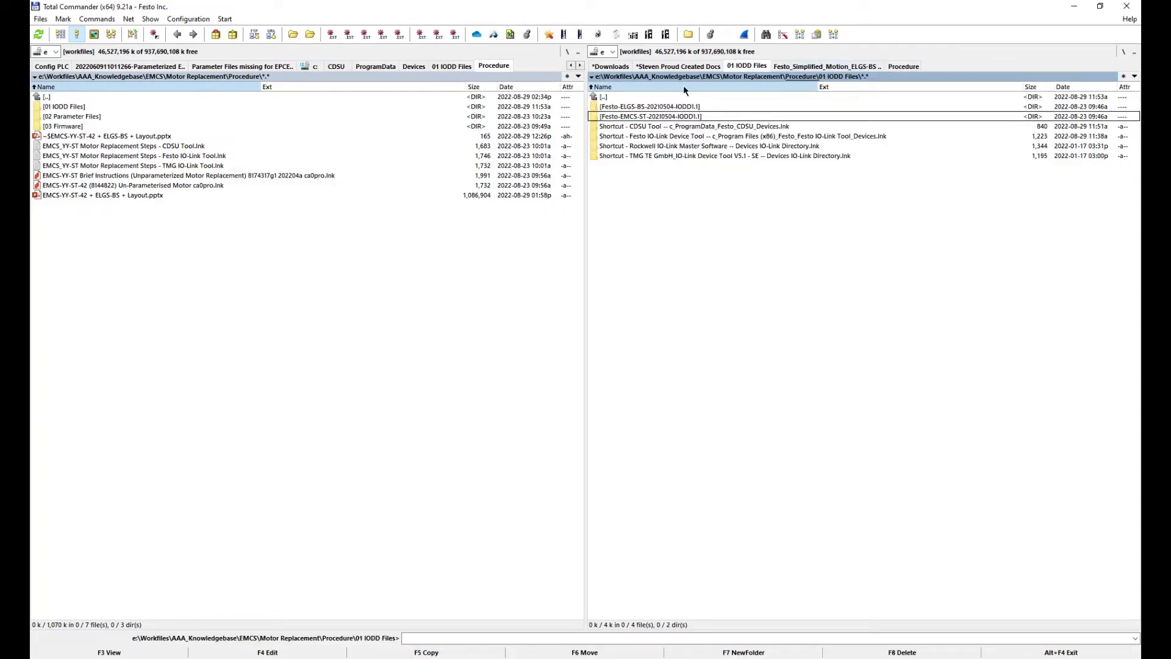
Open the Festo_Simplified_Motion_ELGS-BS Axial folder under 02 Parameter Files and mark the ELGS_BS_KF_45_100_10P .iolfw parameter file
{"action": "left_click", "coordinate": [788, 67]}
{"action": "double_click", "coordinate": [641, 96]}
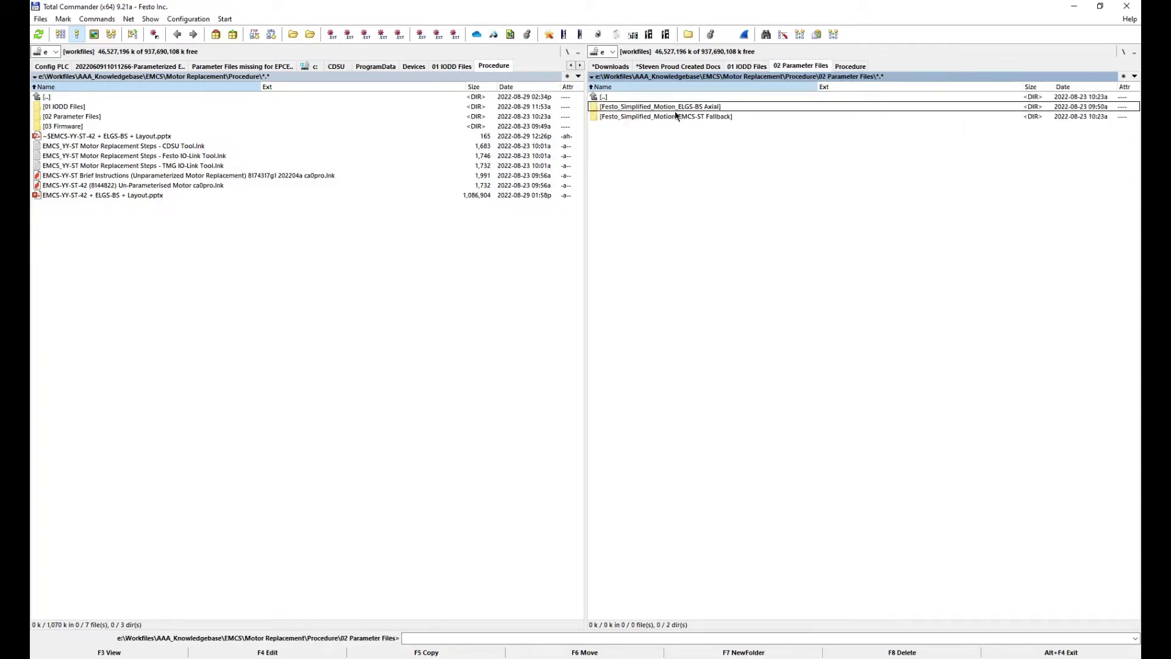
{"action": "double_click", "coordinate": [691, 110]}
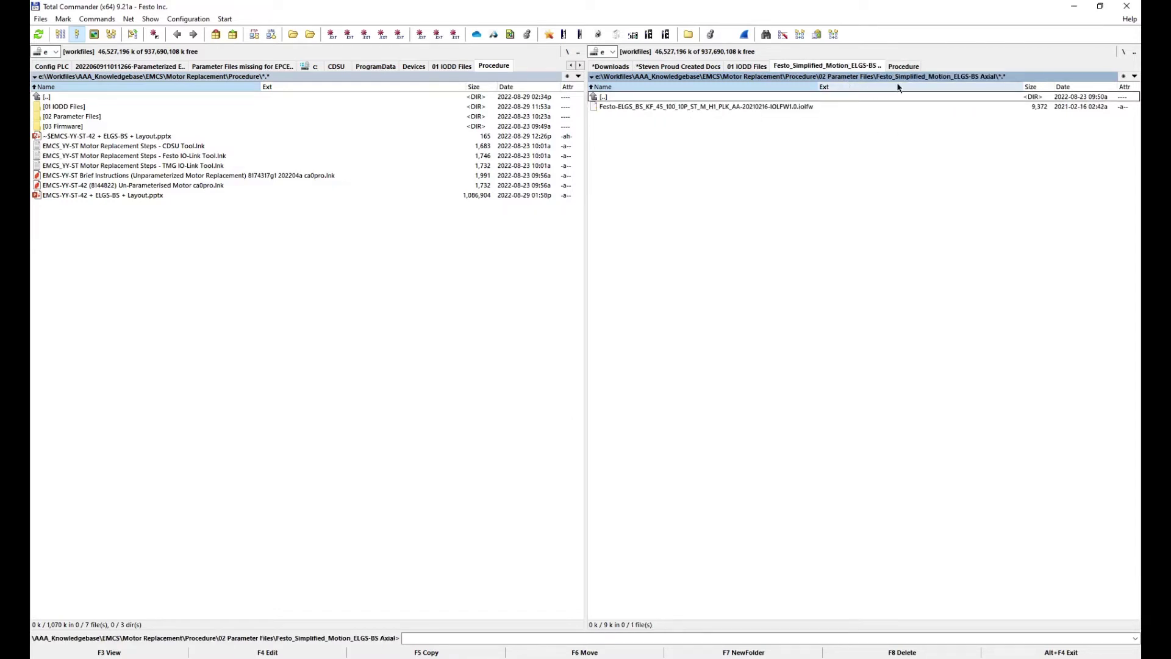
{"action": "left_click", "coordinate": [717, 109]}
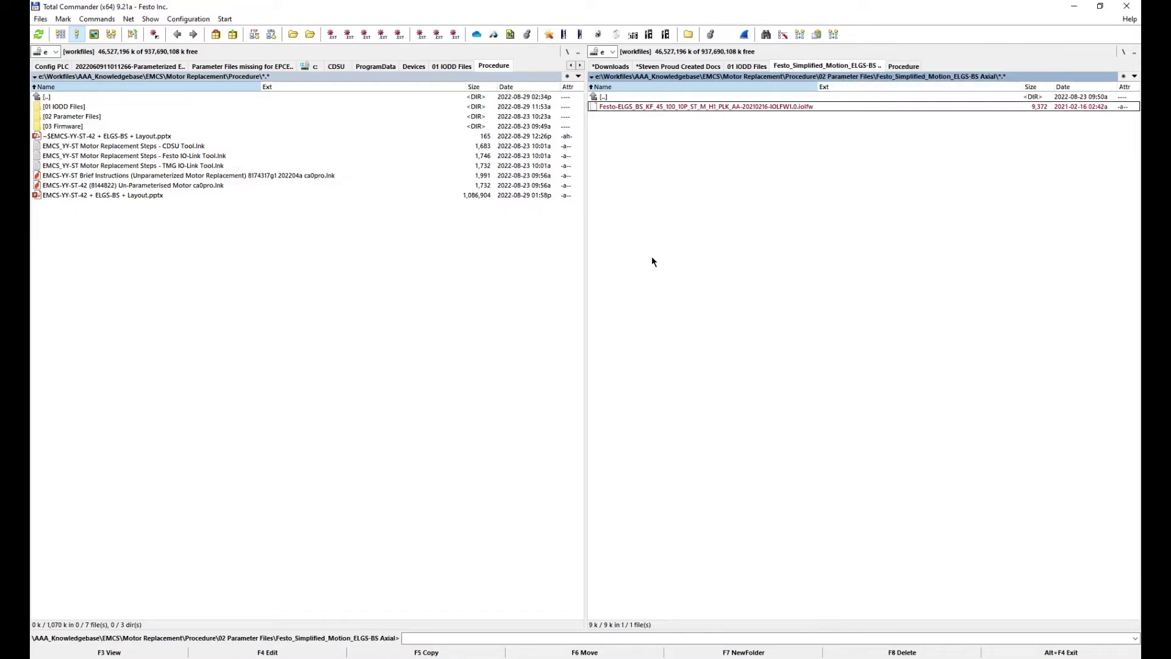
From the Procedure folder, open 03 Firmware and its v019.0.5.7 Web subfolder, and select the EMCS_ST firmware file
{"action": "left_click", "coordinate": [913, 67]}
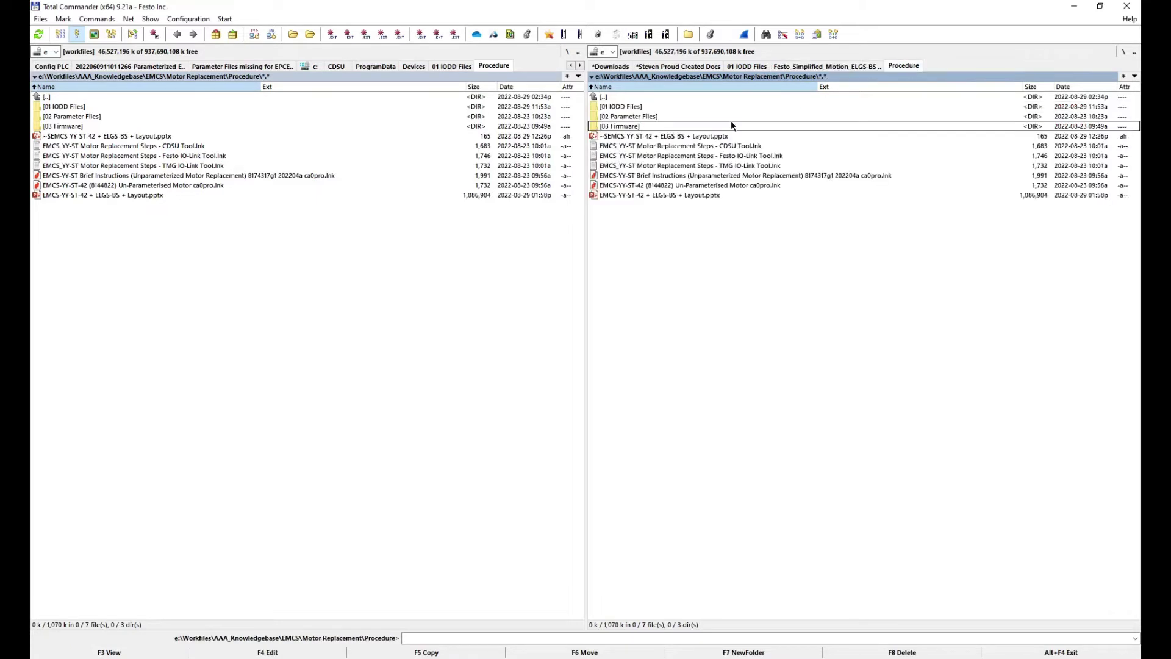
{"action": "double_click", "coordinate": [625, 128]}
{"action": "double_click", "coordinate": [628, 107]}
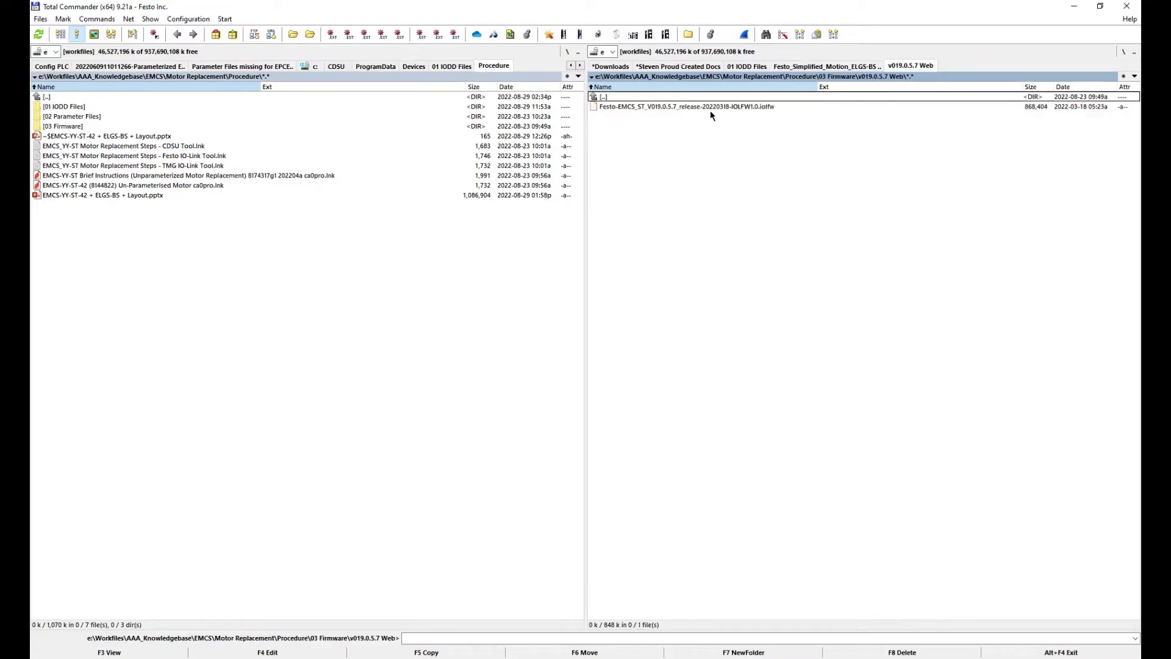
{"action": "left_click", "coordinate": [716, 106]}
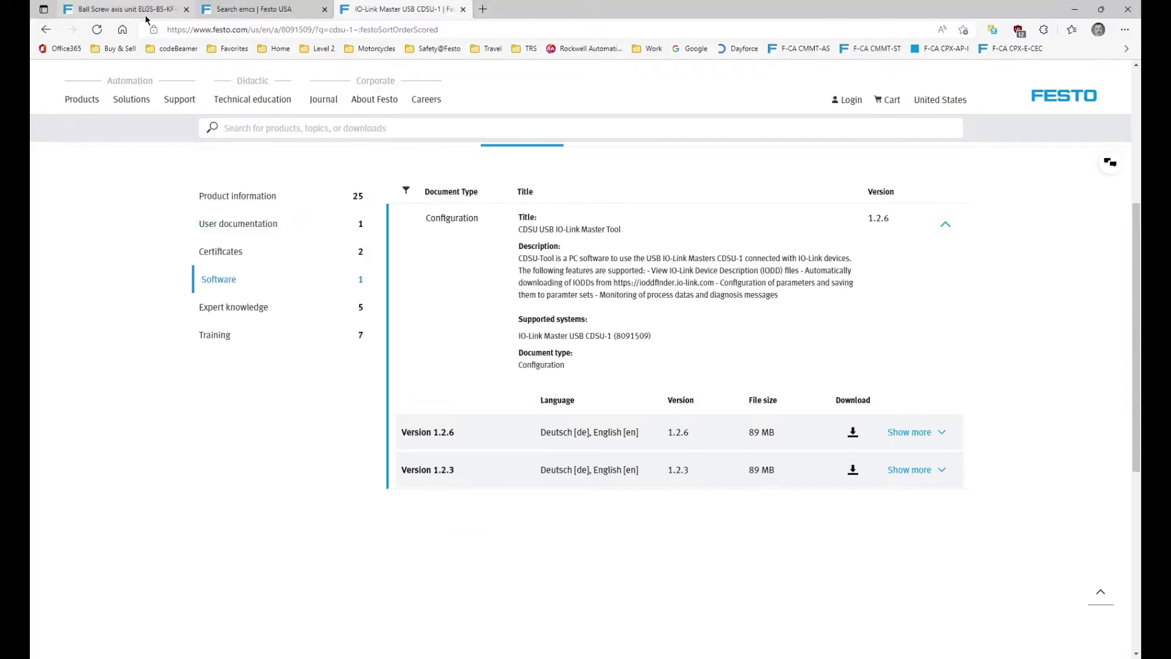
Bring up the ELGS-BS ball screw axis unit's product page in the browser again
{"action": "left_click", "coordinate": [122, 9]}
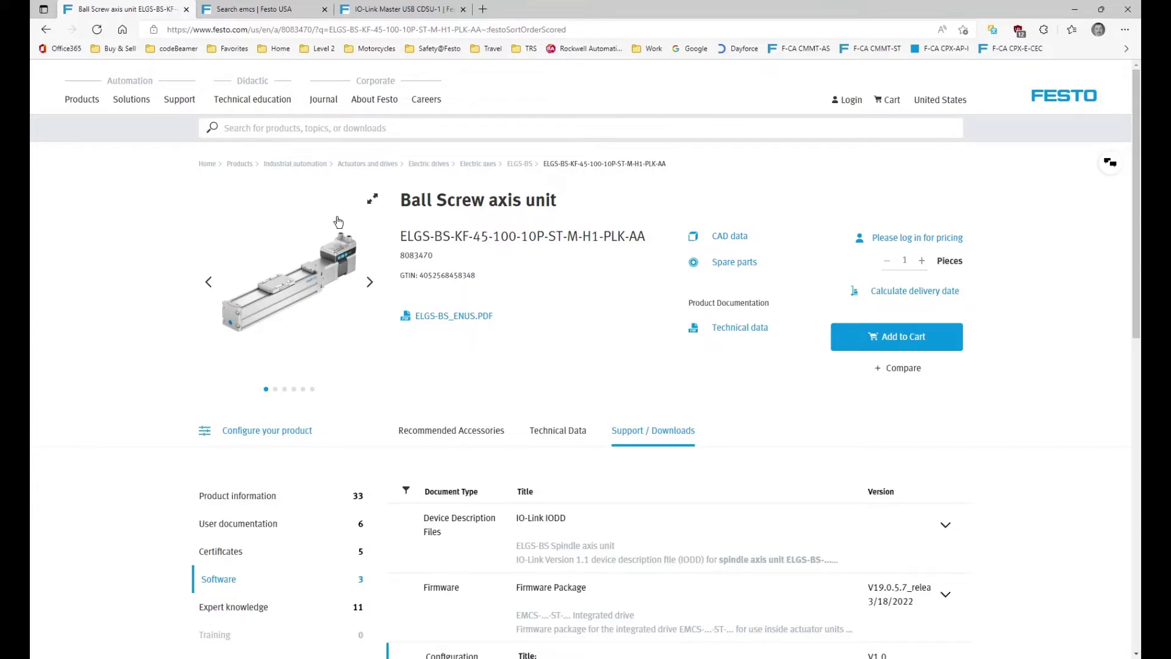
Review the EMCS software downloads from the Festo search, and examine the CDSU USB IO-Link Master Tool versions on the CDSU-1 product page
{"action": "left_click", "coordinate": [269, 11]}
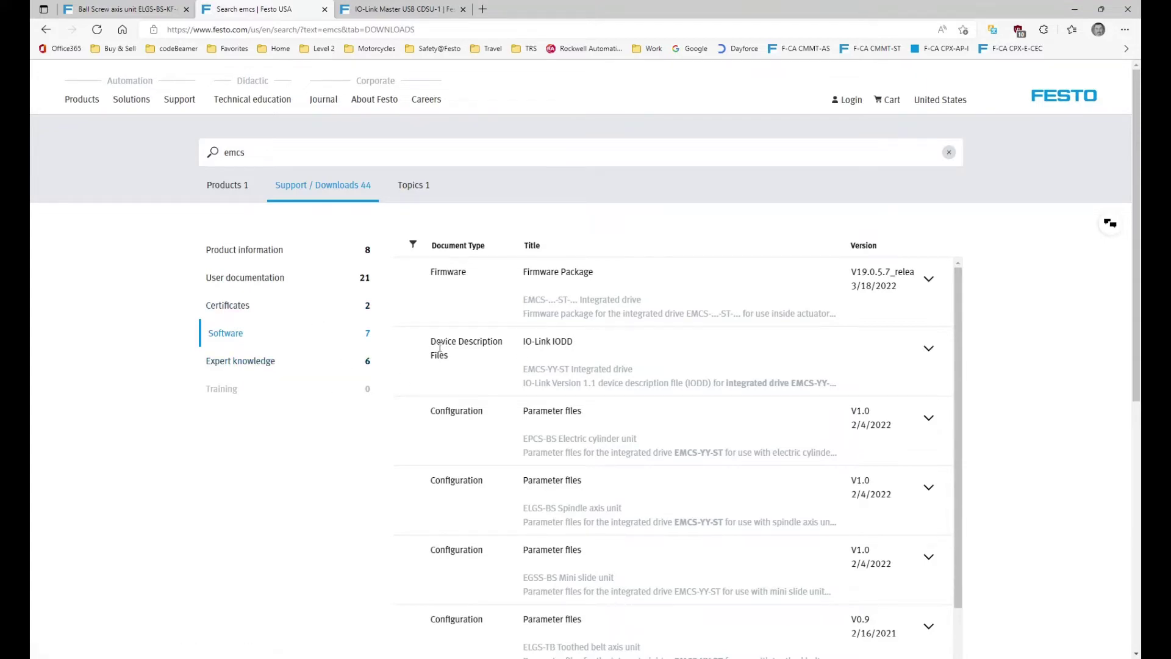
{"action": "left_click", "coordinate": [401, 11]}
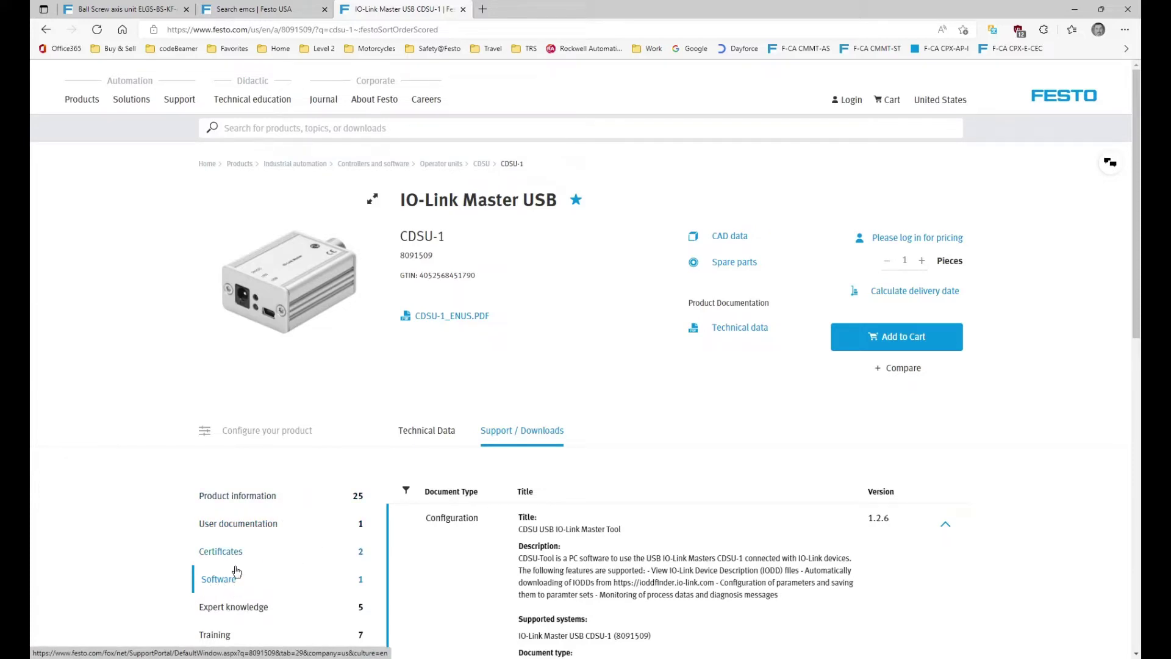
{"action": "scroll", "coordinate": [998, 488], "scroll_direction": "down", "scroll_amount": 5}
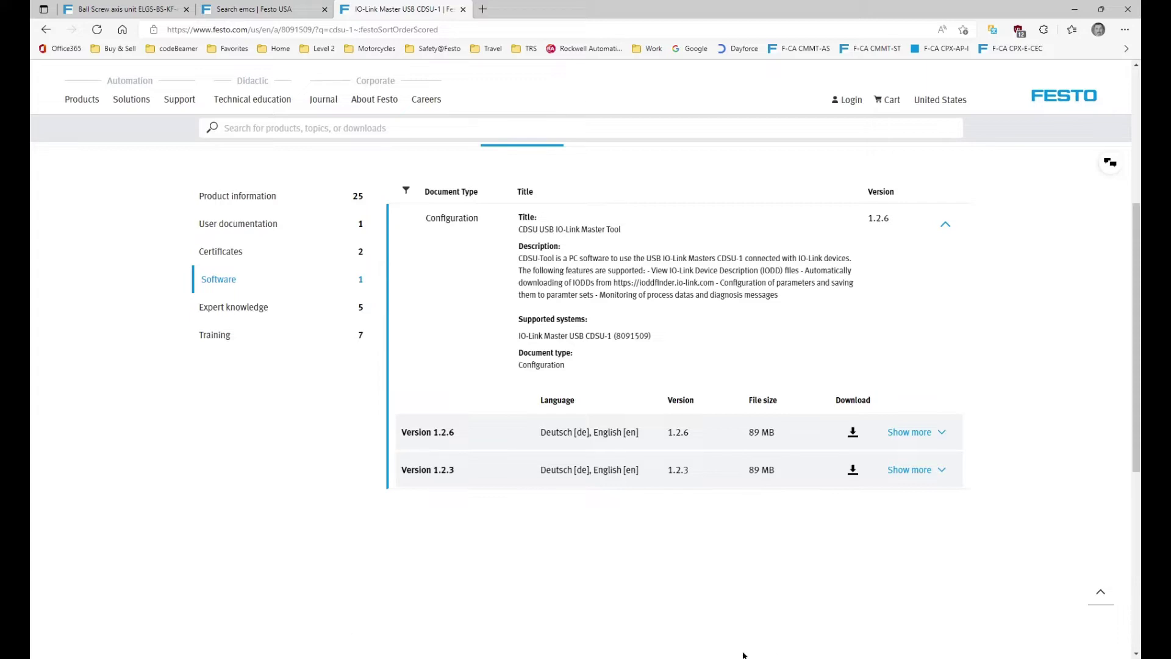
Switch to the USB IO-Link Master Tool and connect to the CDSU-1 USB IO-Link master
{"action": "left_click", "coordinate": [707, 656]}
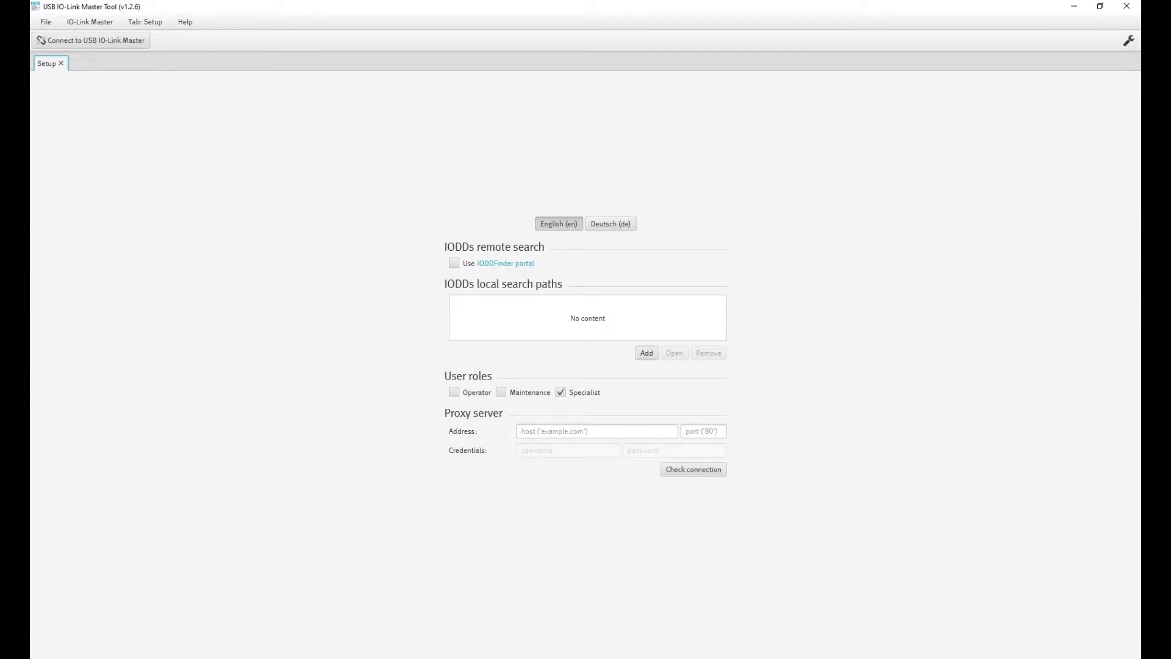
{"action": "left_click", "coordinate": [765, 656]}
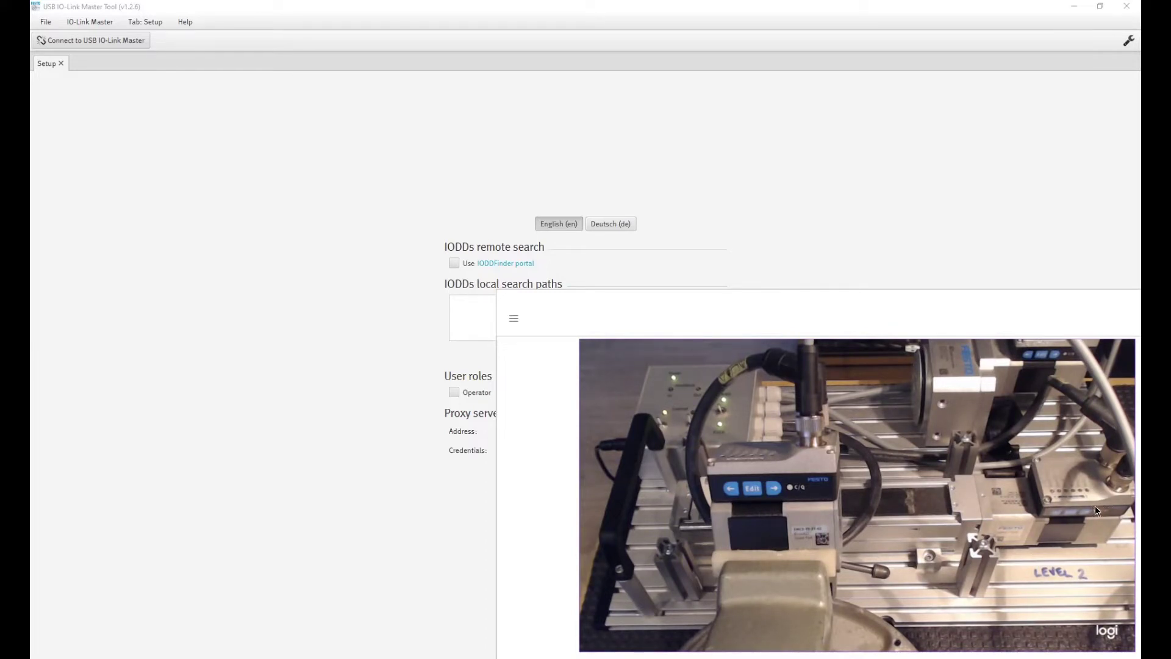
{"action": "left_click", "coordinate": [102, 39]}
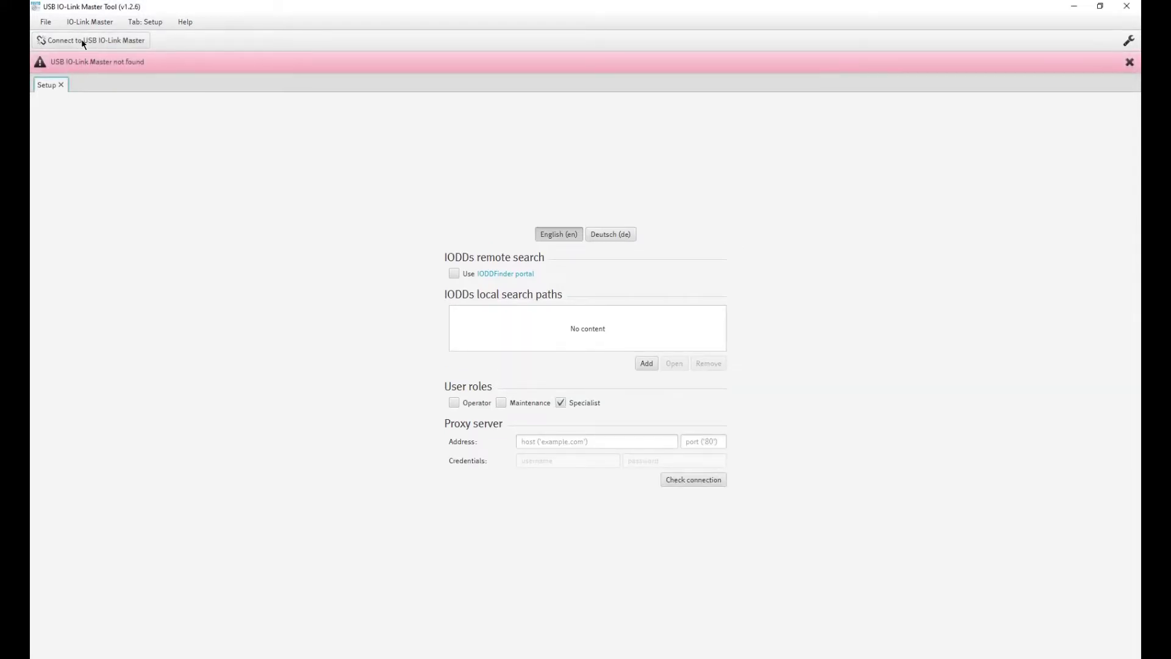
{"action": "left_click", "coordinate": [83, 42]}
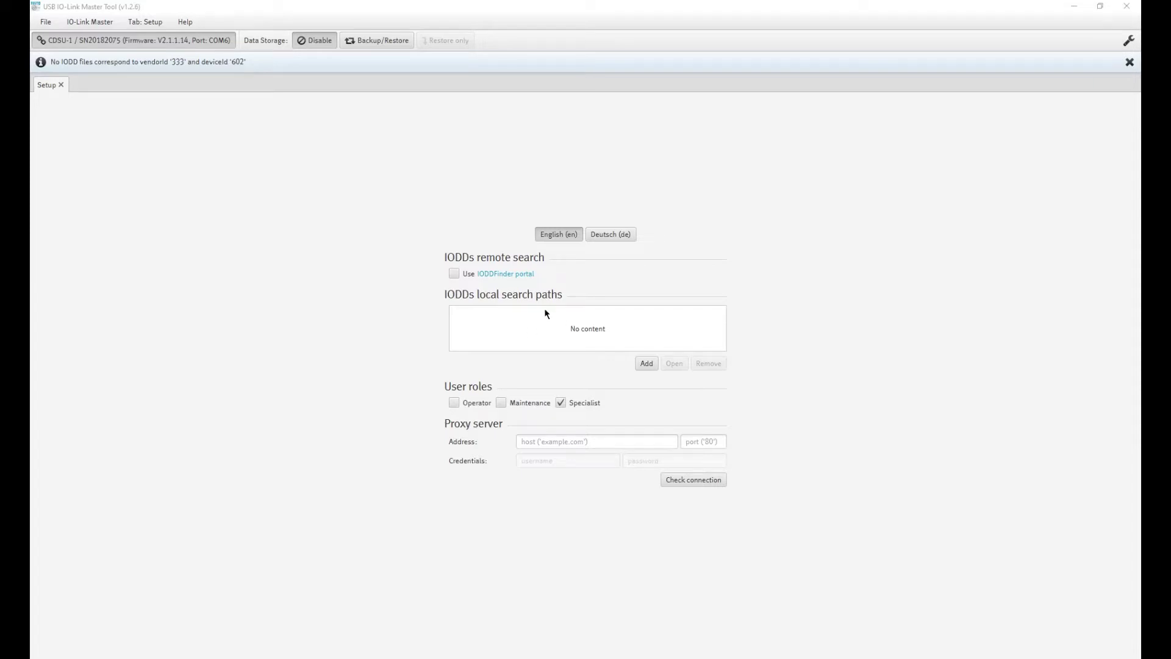
Add C:\ProgramData\Festo\CDSU\Devices as a local IODD search path and close the setup page
{"action": "left_click", "coordinate": [646, 365]}
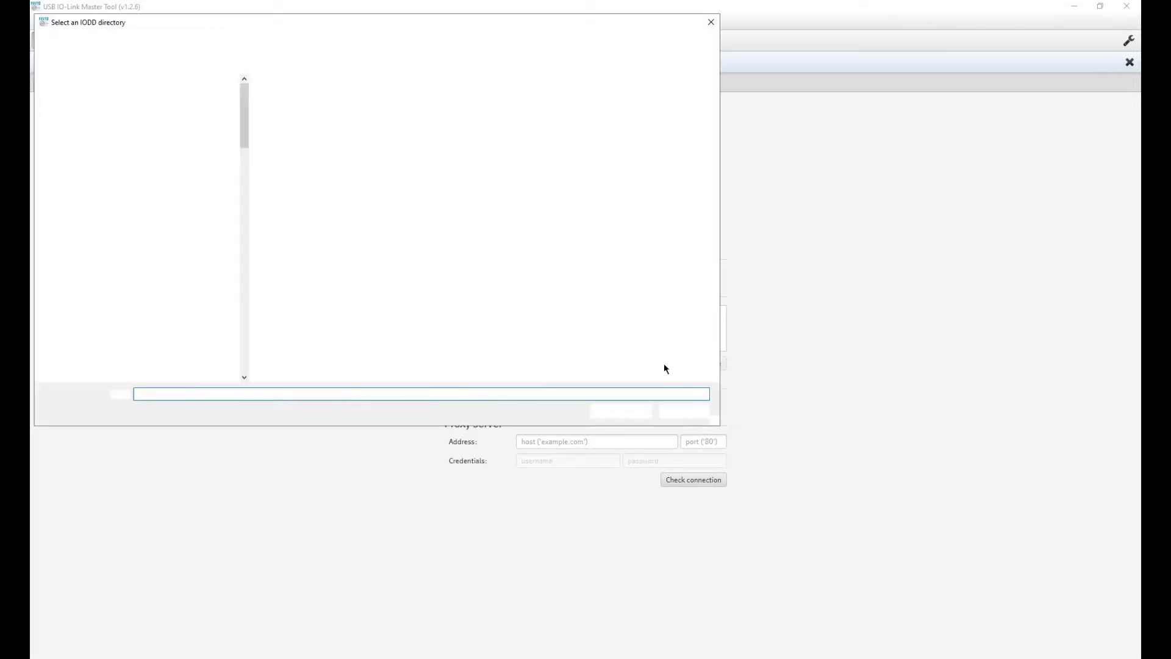
{"action": "left_click_drag", "start_coordinate": [594, 137], "coordinate": [595, 136]}
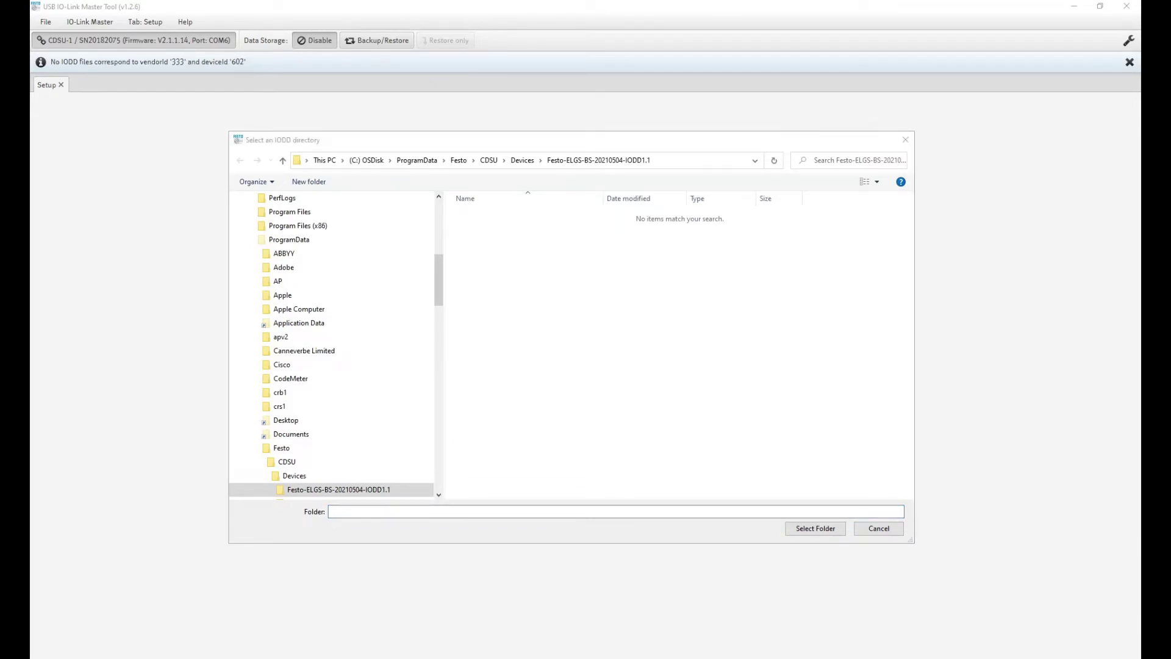
{"action": "left_click", "coordinate": [294, 475]}
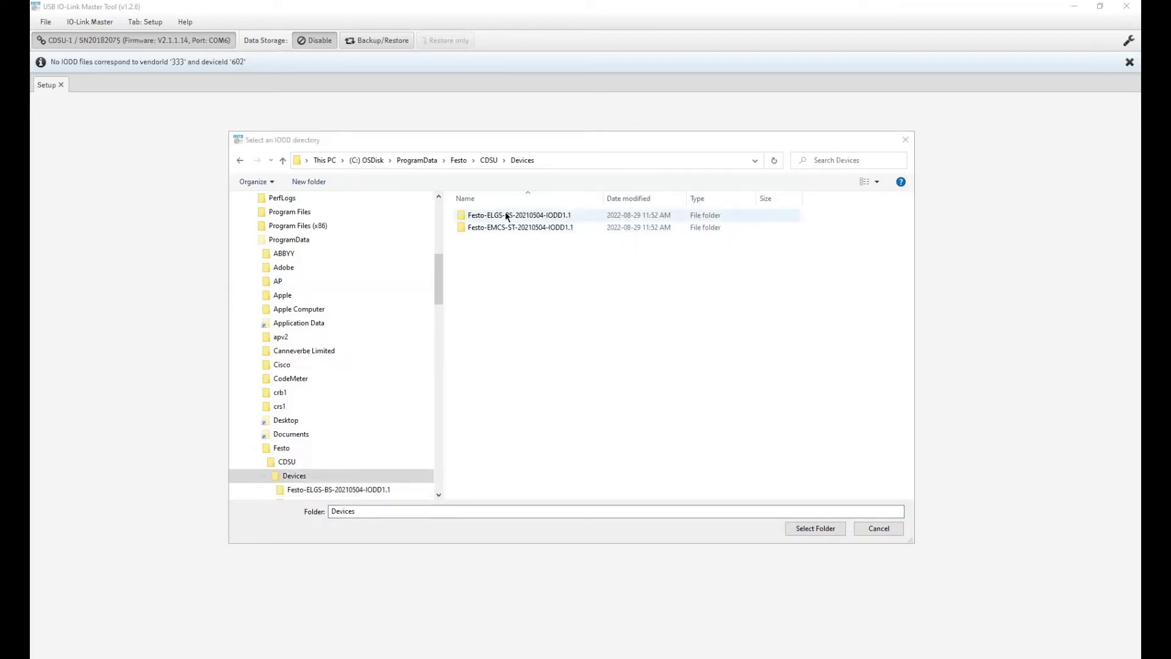
{"action": "left_click", "coordinate": [521, 229]}
{"action": "double_click", "coordinate": [521, 229]}
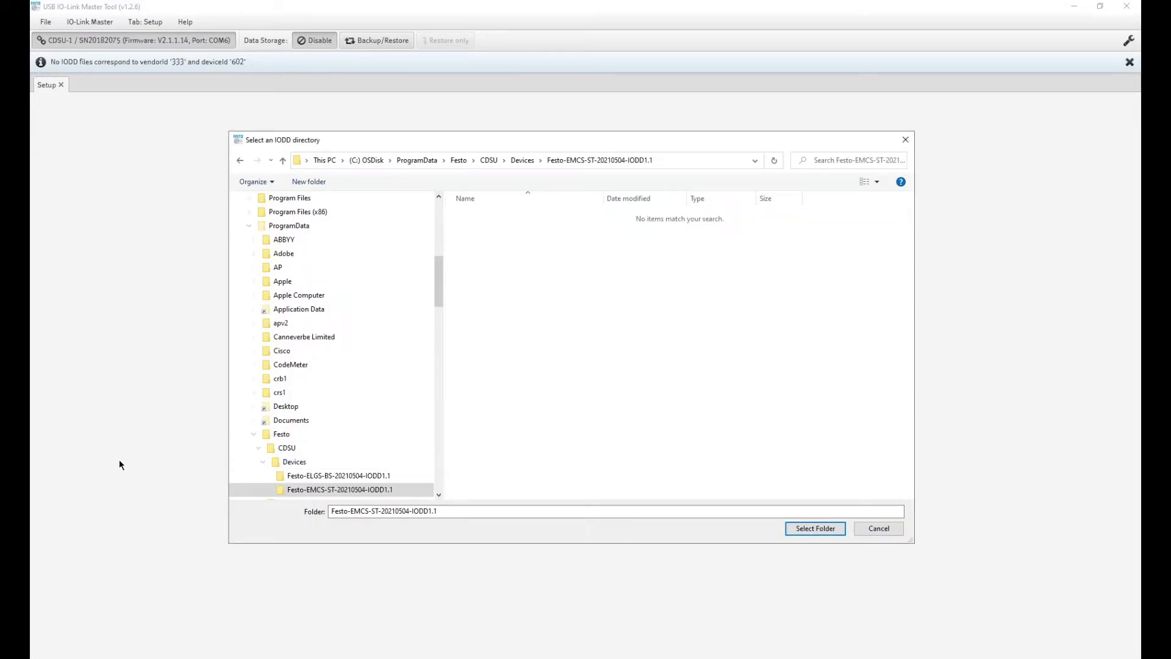
{"action": "left_click", "coordinate": [293, 467]}
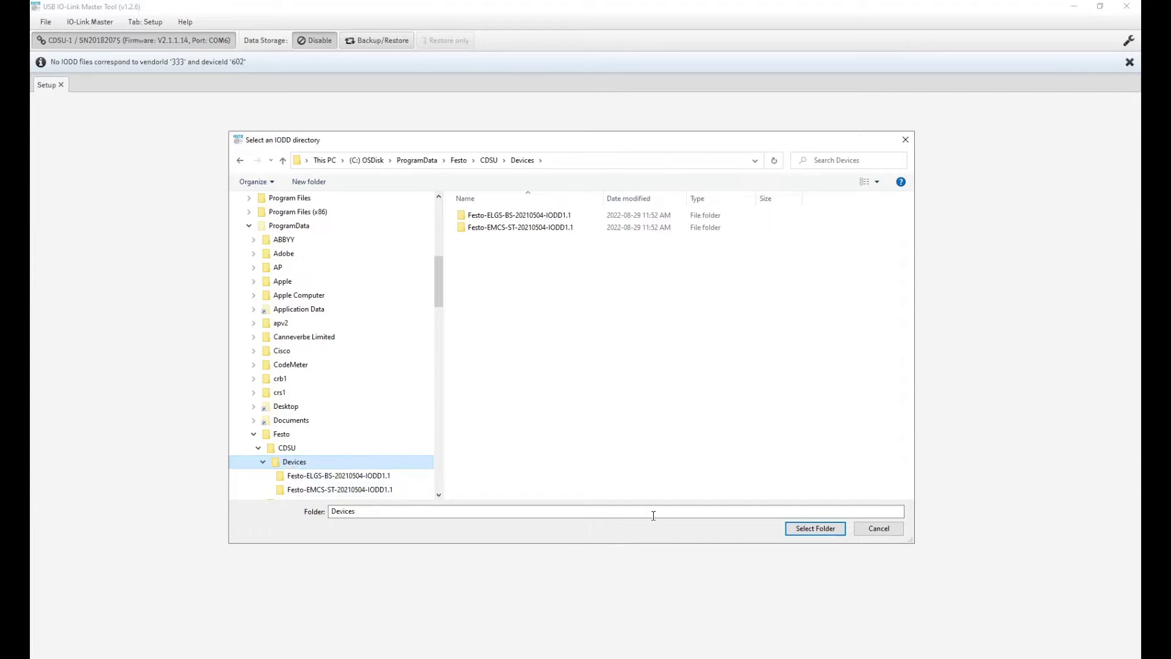
{"action": "left_click", "coordinate": [813, 527]}
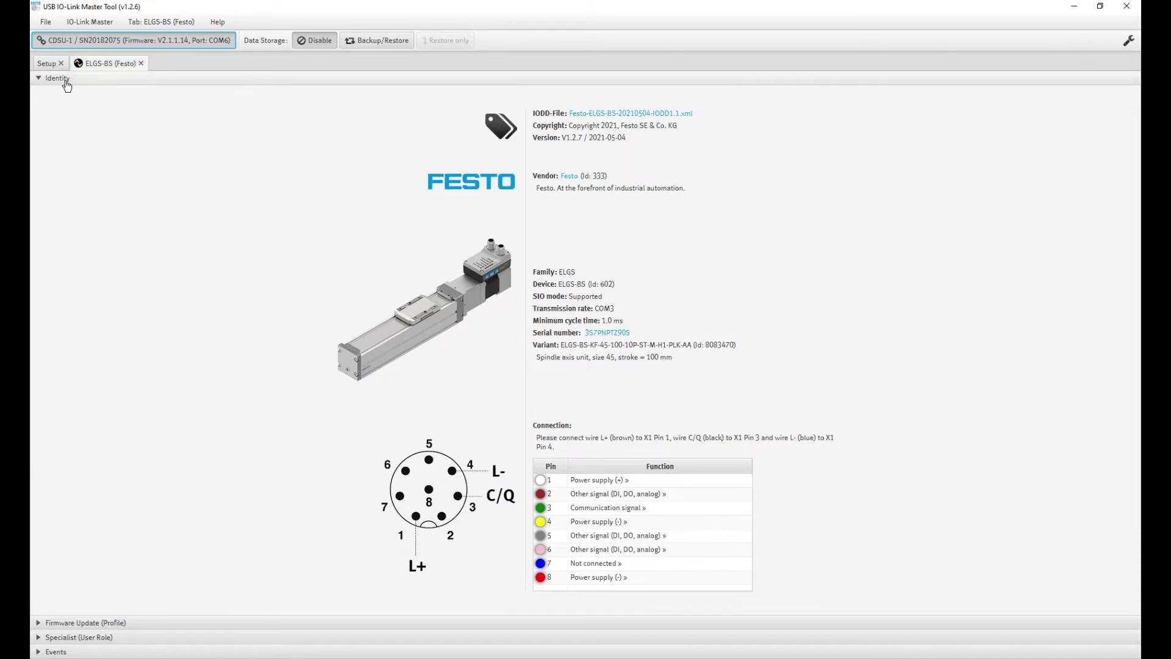
{"action": "left_click", "coordinate": [58, 64]}
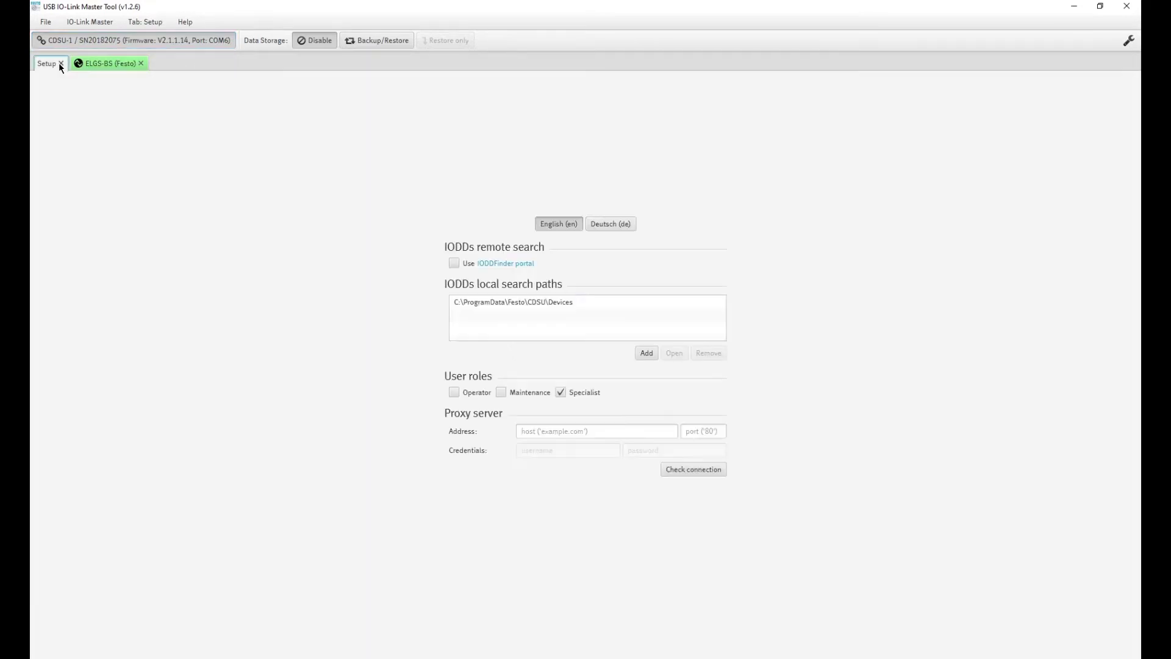
{"action": "left_click", "coordinate": [61, 64]}
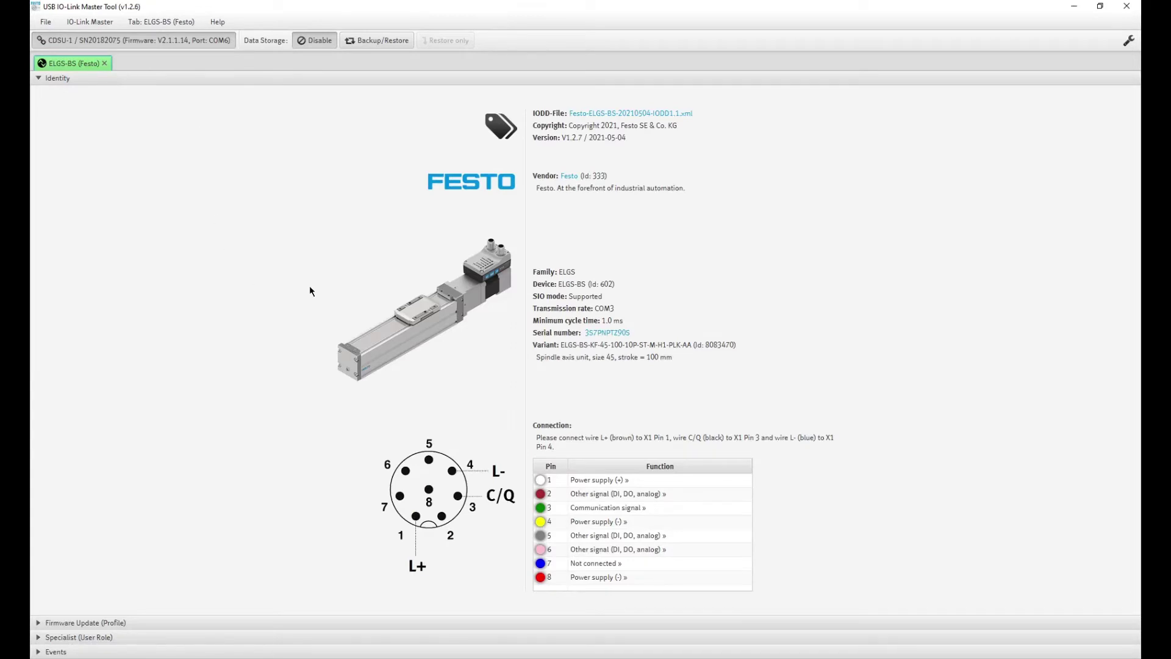
Examine the ELGS-BS axis's Specialist control parameters: Position "Start Press", End Position "Out" and Intermediate position
{"action": "left_click", "coordinate": [77, 637]}
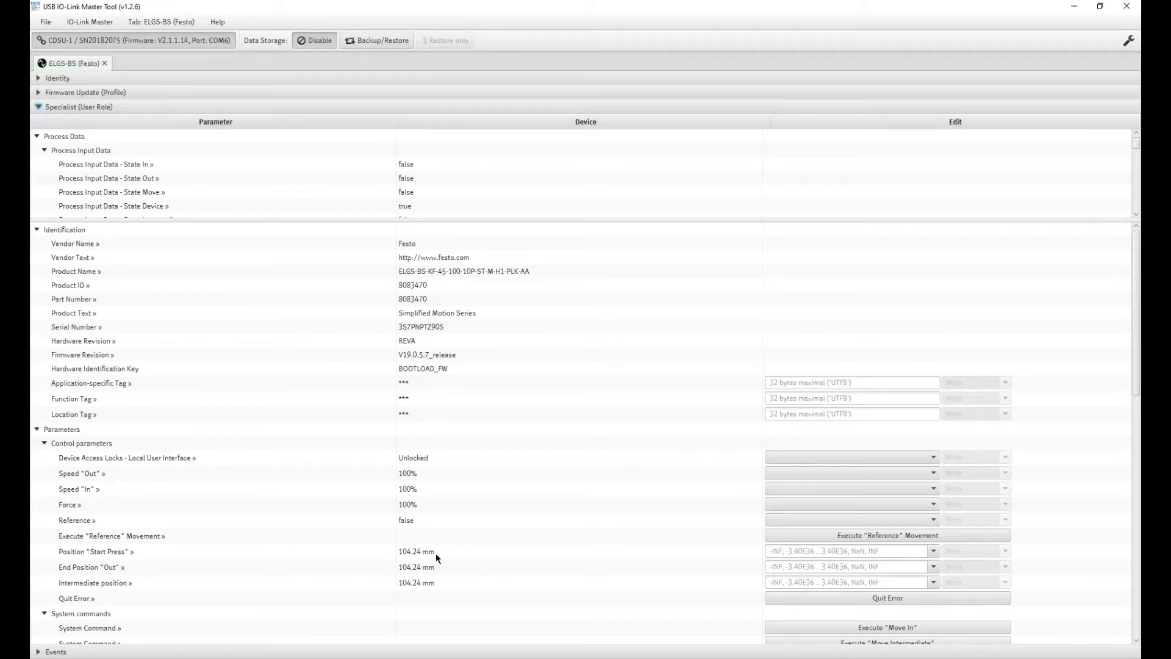
{"action": "left_click", "coordinate": [375, 565]}
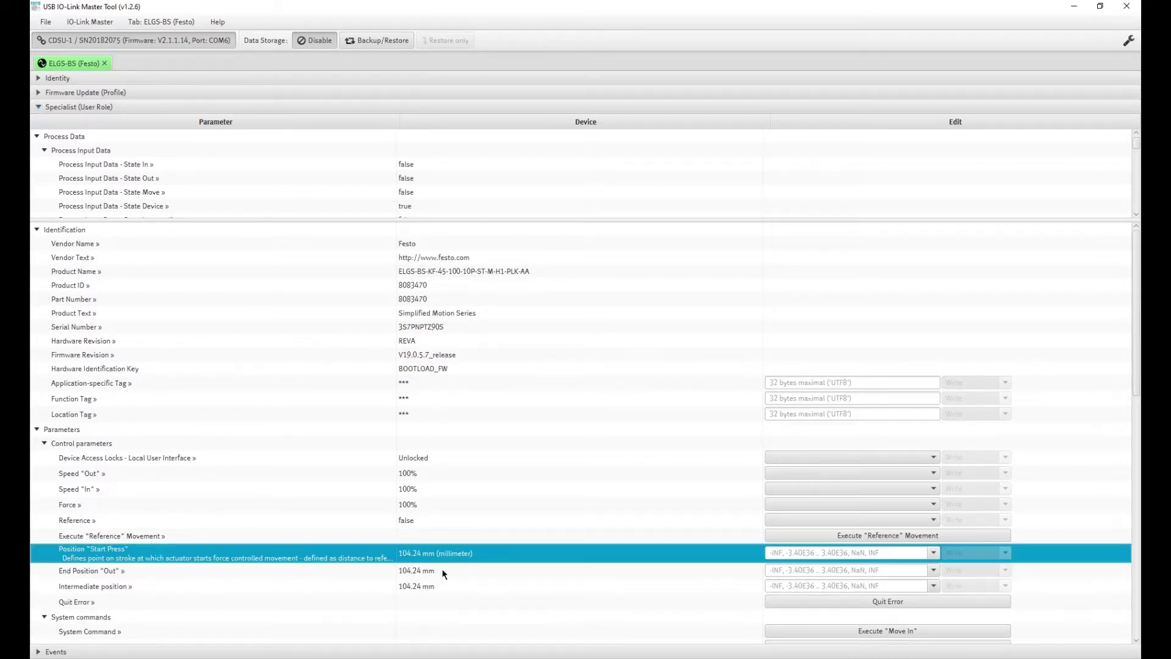
{"action": "left_click", "coordinate": [413, 593]}
{"action": "left_click", "coordinate": [426, 552]}
{"action": "left_click", "coordinate": [425, 569]}
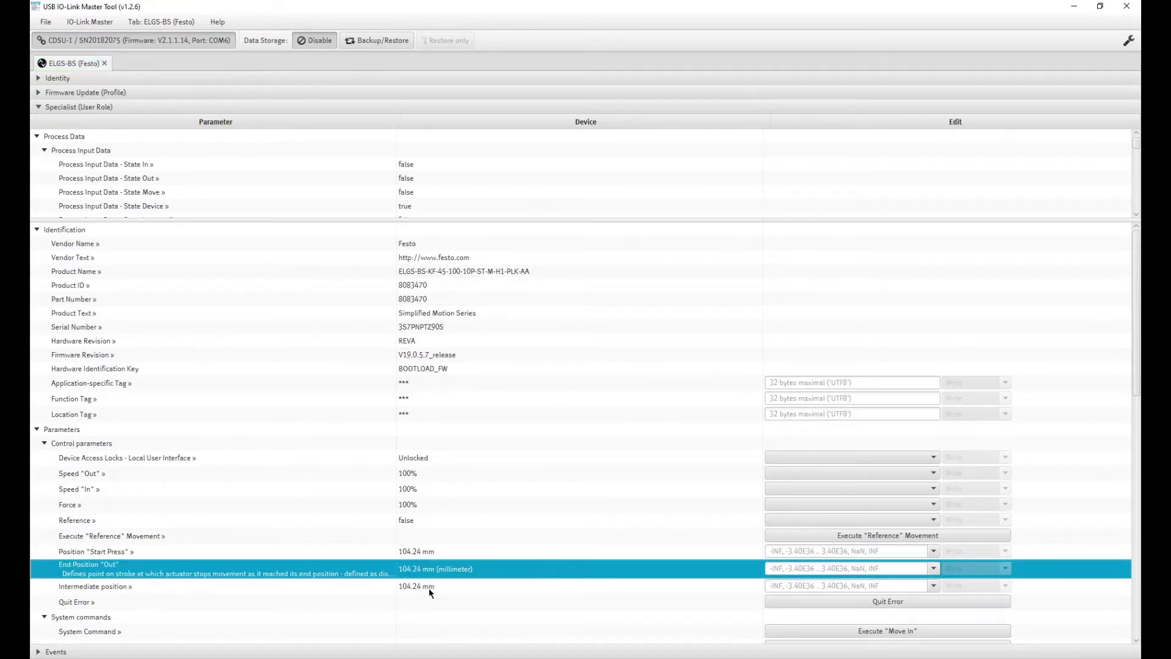
{"action": "left_click", "coordinate": [427, 555]}
{"action": "left_click", "coordinate": [425, 588]}
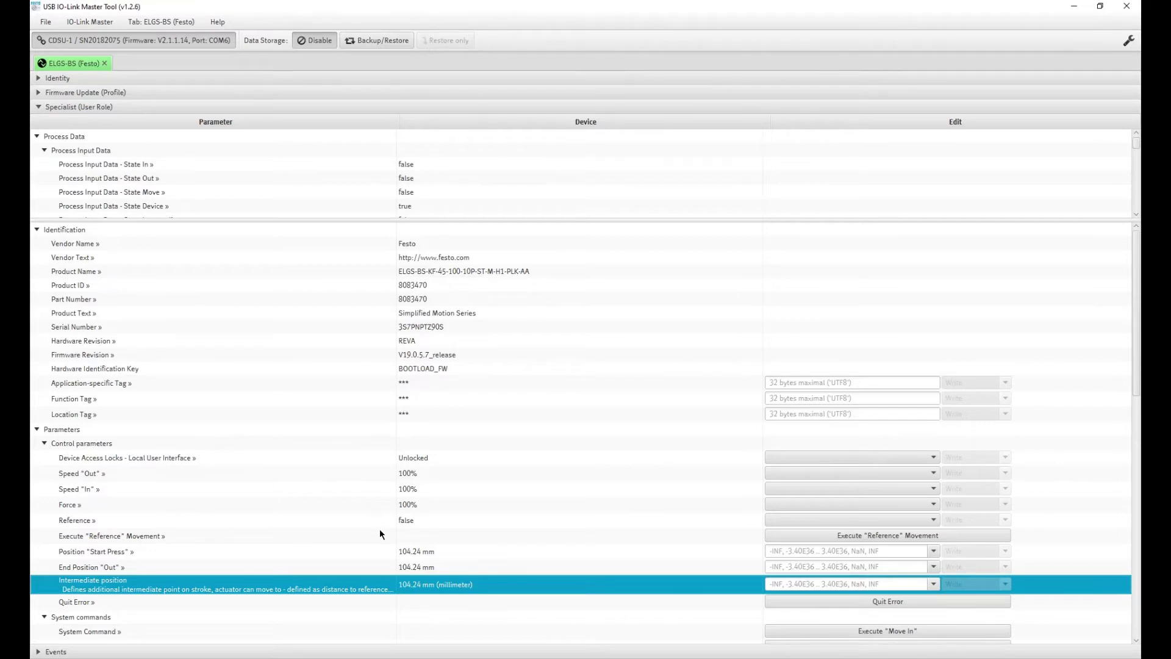
{"action": "left_click", "coordinate": [418, 553]}
{"action": "left_click", "coordinate": [419, 570]}
{"action": "left_click", "coordinate": [418, 585]}
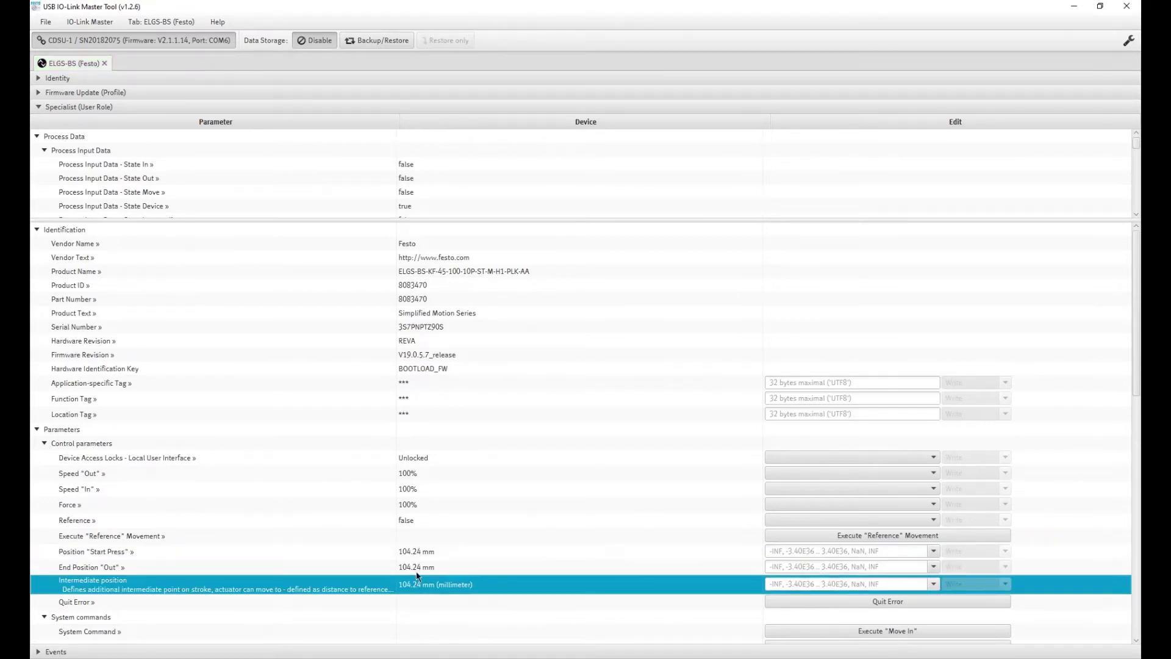
{"action": "left_click", "coordinate": [420, 564]}
{"action": "left_click", "coordinate": [418, 552]}
{"action": "left_click", "coordinate": [415, 567]}
{"action": "left_click", "coordinate": [415, 584]}
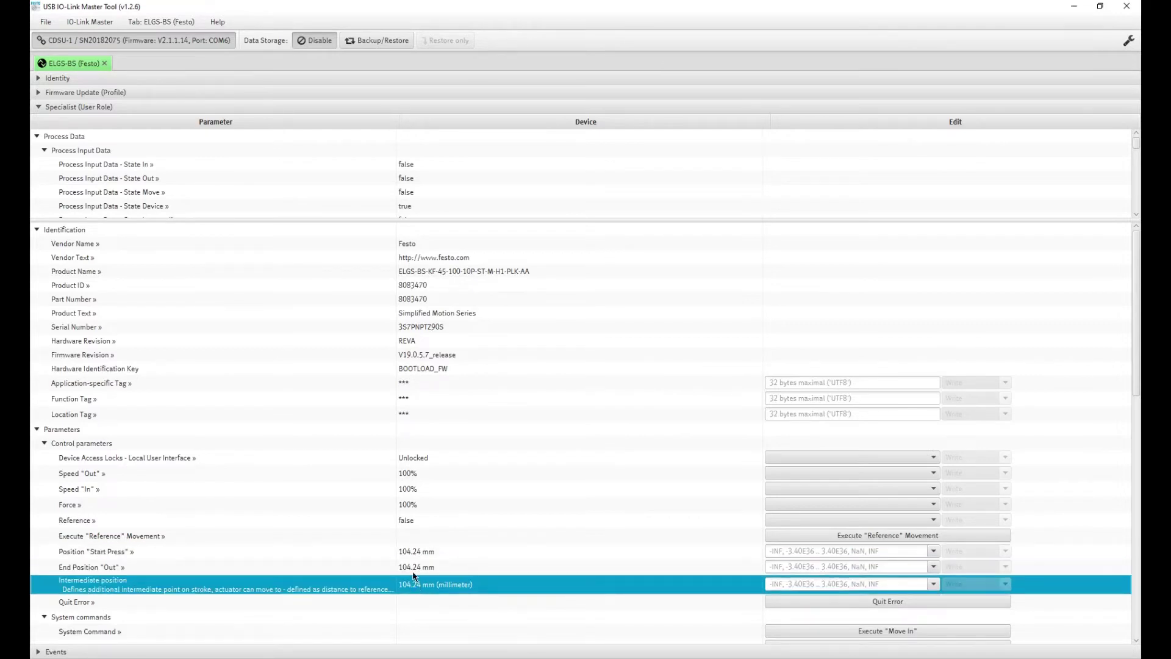
{"action": "left_click", "coordinate": [419, 564]}
{"action": "left_click", "coordinate": [416, 586]}
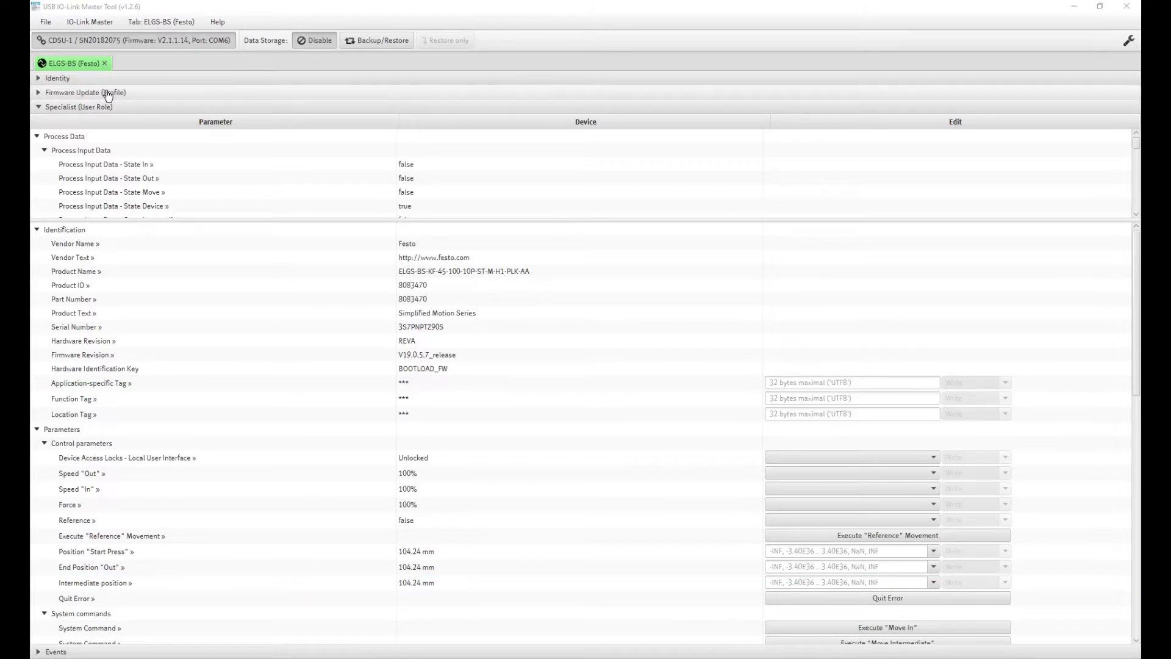
Disconnect from the USB IO-Link master and show slide 5 of the EMCS-YY-ST-42 + ELGS-BS + Layout presentation in PowerPoint
{"action": "left_click", "coordinate": [164, 42]}
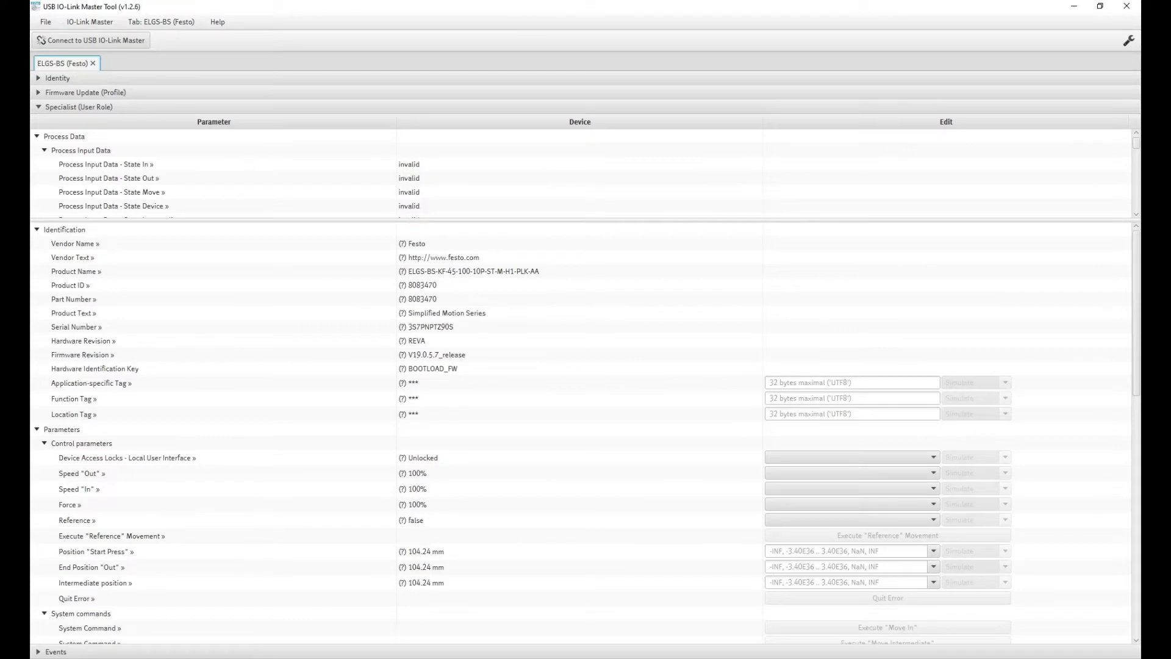
{"action": "key", "text": "alt+Tab"}
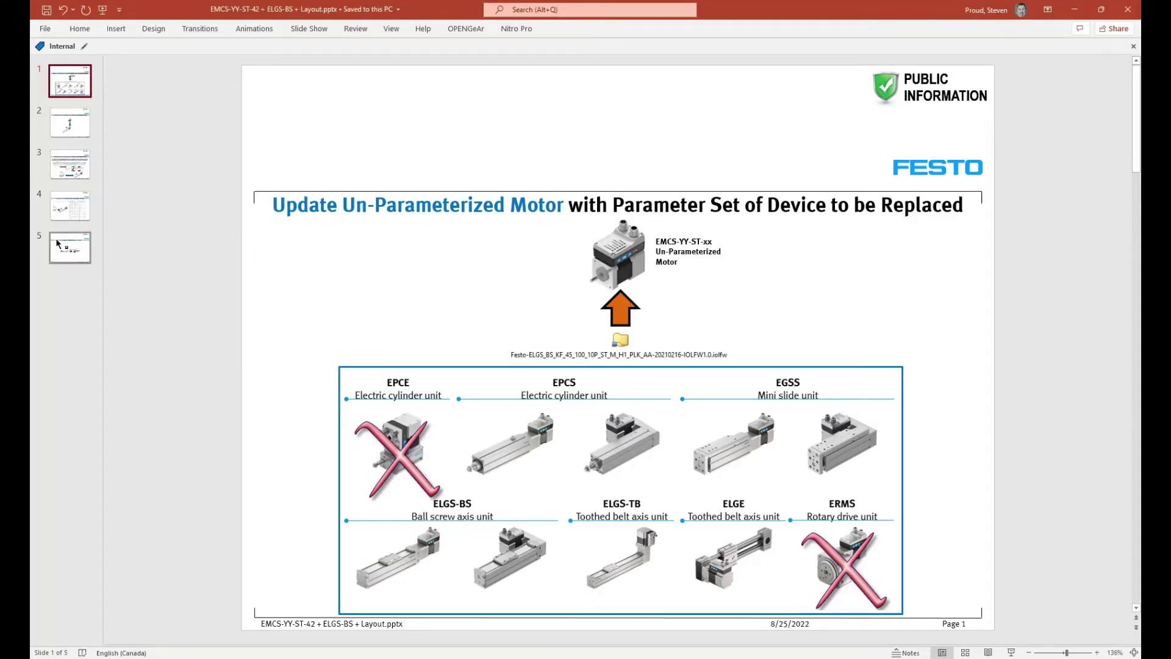
{"action": "left_click", "coordinate": [63, 257]}
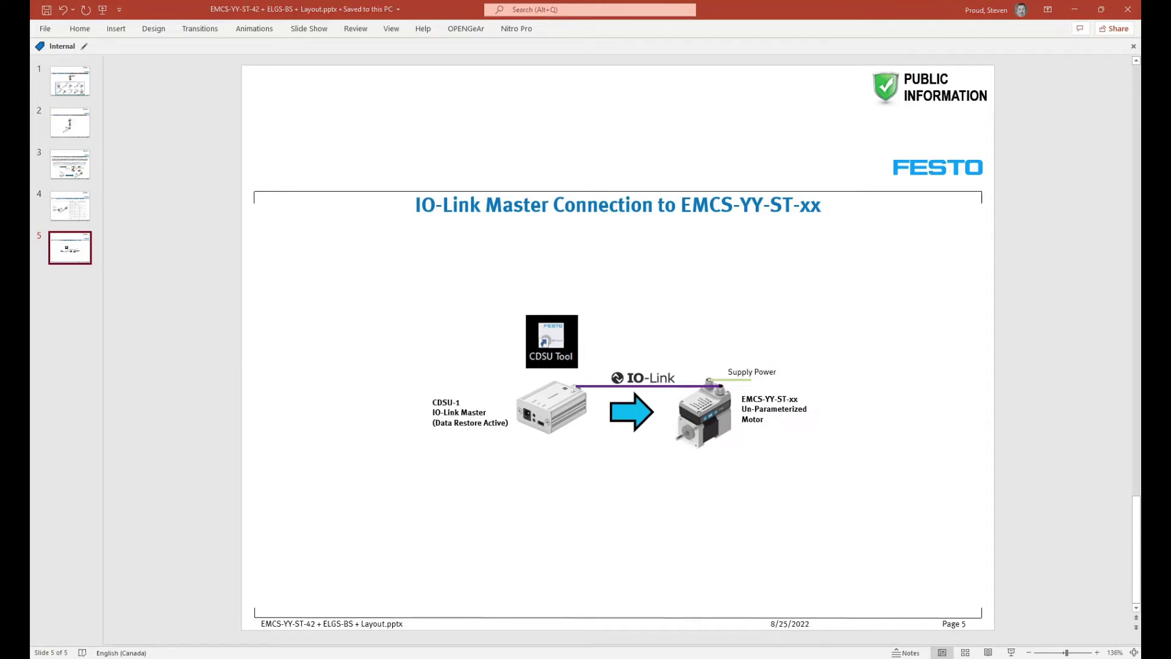
Return to the USB IO-Link Master Tool and connect to the IO-Link master with the EMCS-ST motor attached
{"action": "mouse_move", "coordinate": [655, 658]}
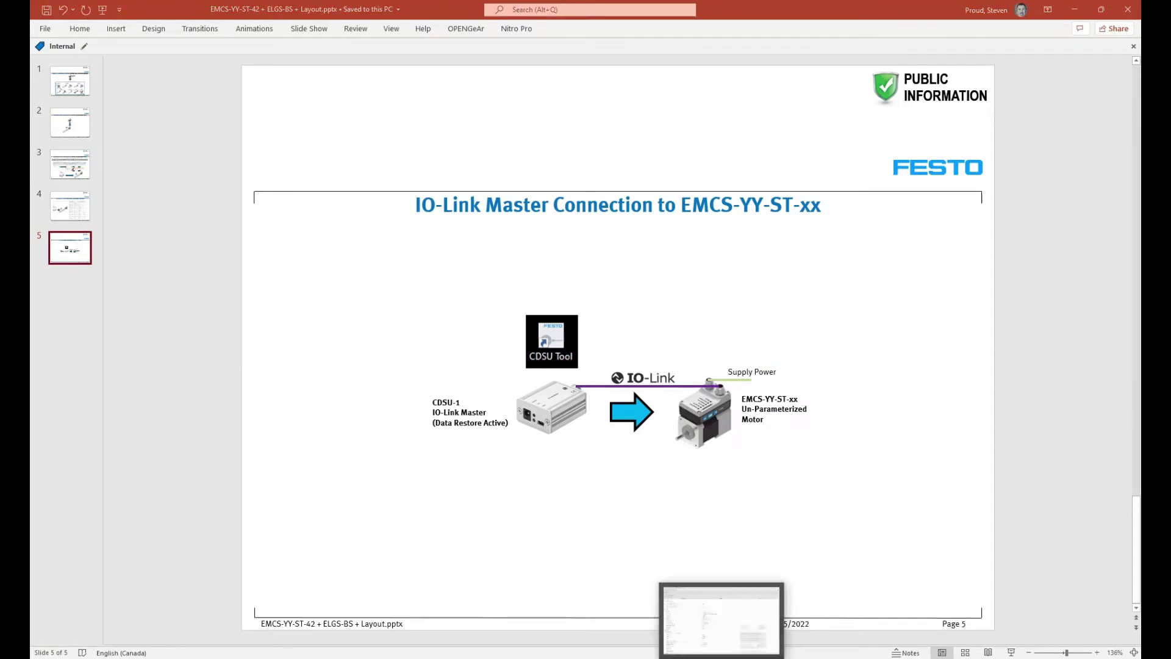
{"action": "left_click", "coordinate": [654, 658]}
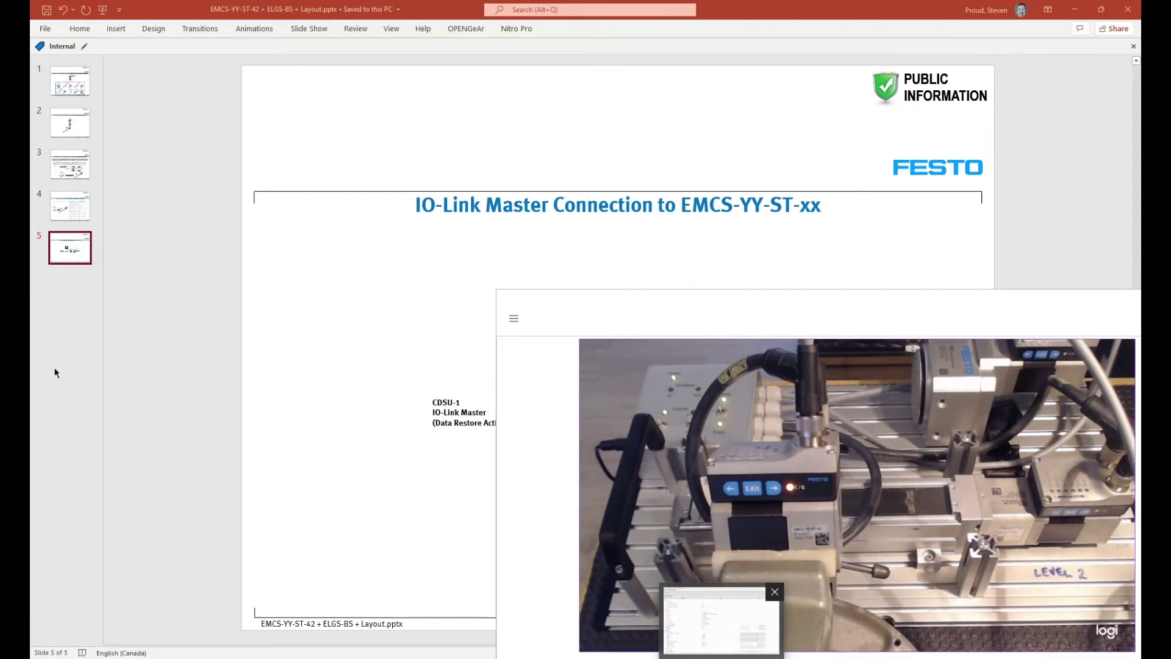
{"action": "left_click", "coordinate": [375, 294]}
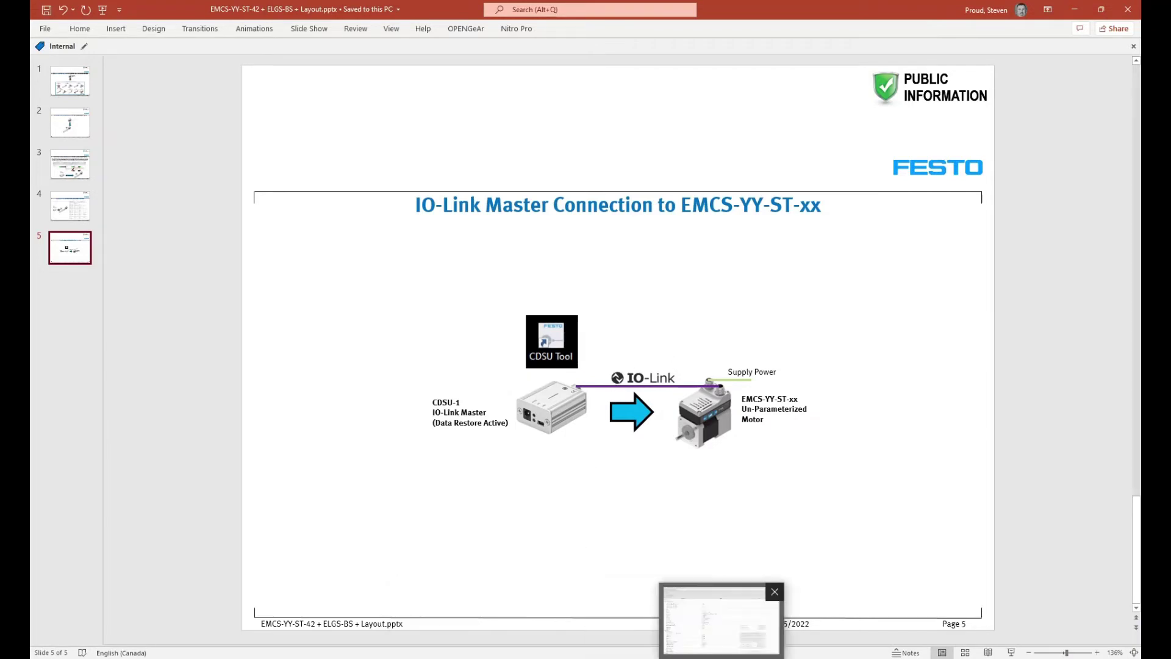
{"action": "left_click", "coordinate": [723, 654]}
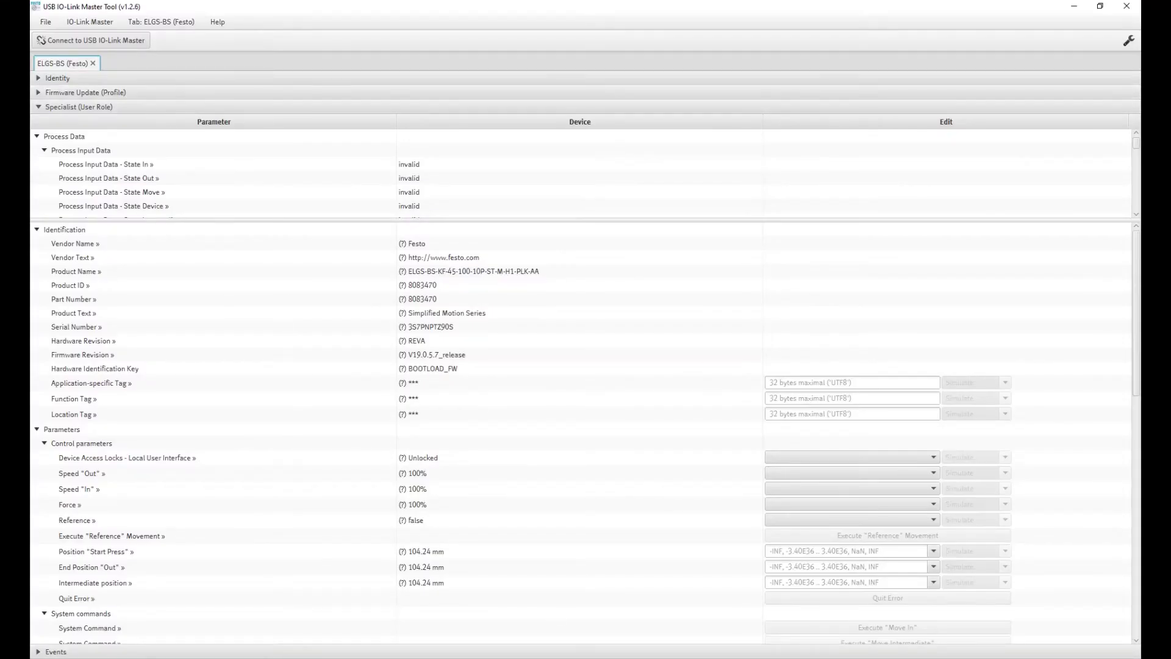
{"action": "left_click", "coordinate": [72, 41]}
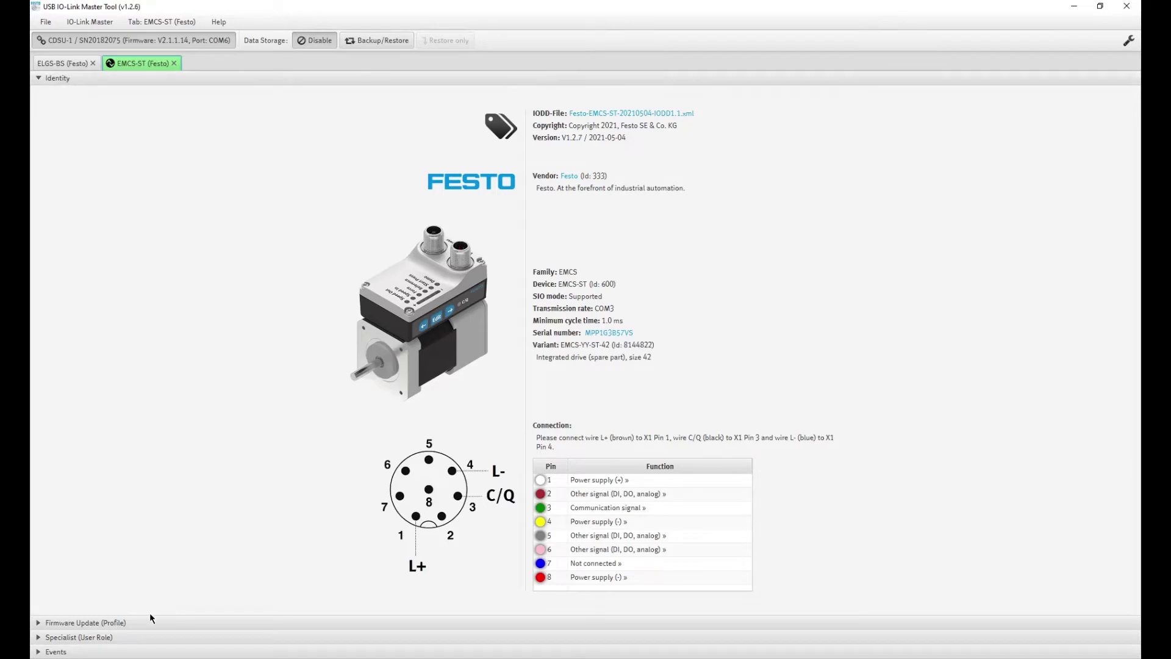
Attach the Festo-ELGS_BS_KF_45_100_10P_ST_M_H1_PLK_AA-20210216-IOLFW1.0.iolfw file from Total Commander as the EMCS-ST's firmware update file, and put the file manager away
{"action": "left_click", "coordinate": [64, 83]}
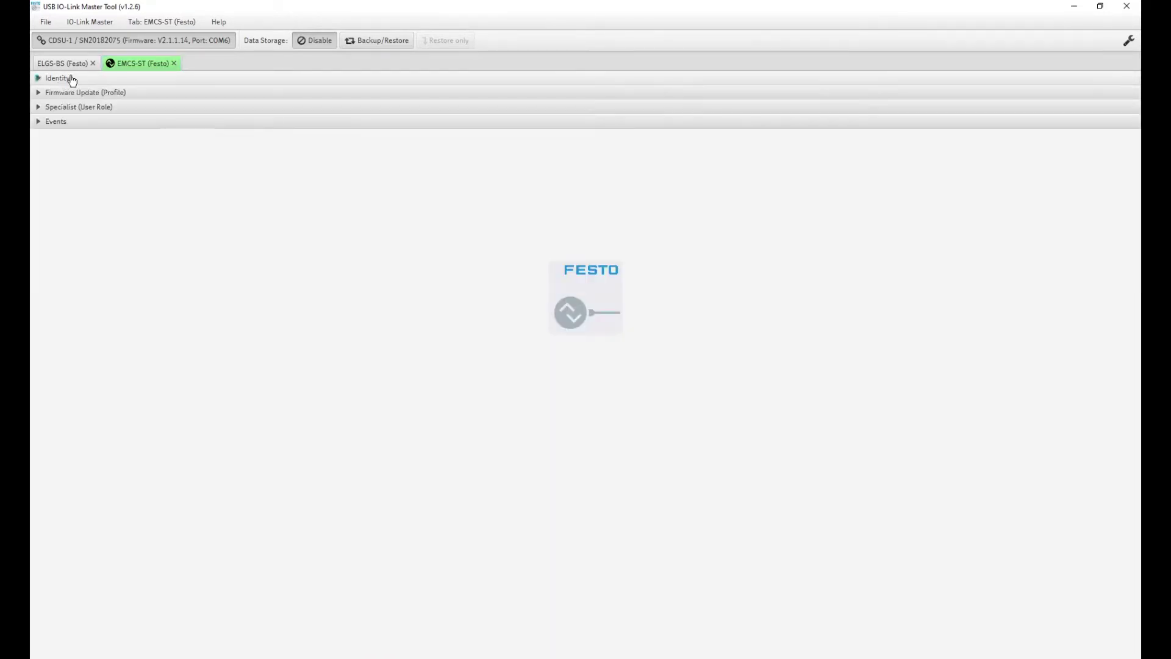
{"action": "left_click", "coordinate": [86, 94]}
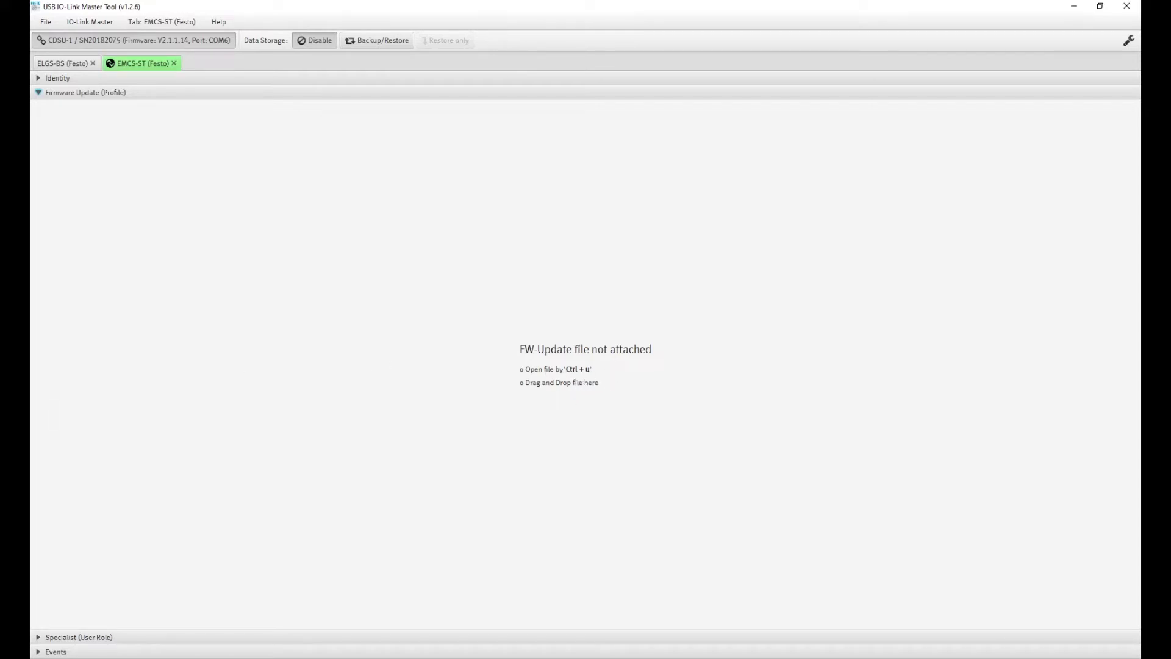
{"action": "left_click", "coordinate": [456, 657]}
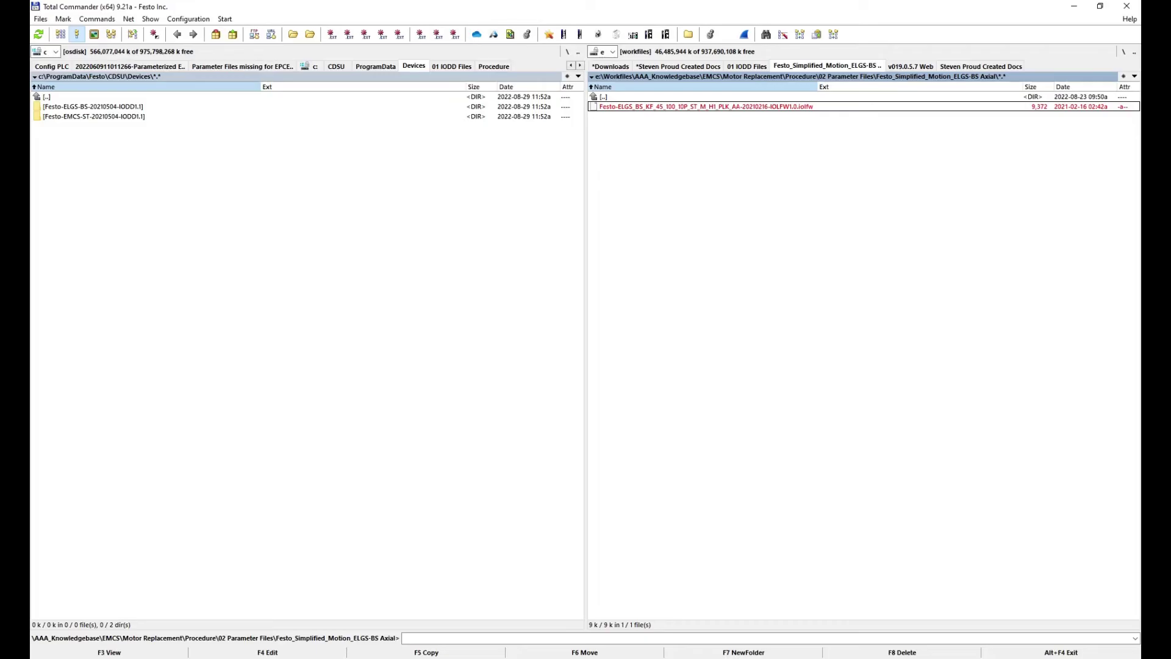
{"action": "double_click", "coordinate": [730, 13]}
{"action": "left_click_drag", "start_coordinate": [655, 122], "coordinate": [843, 57]}
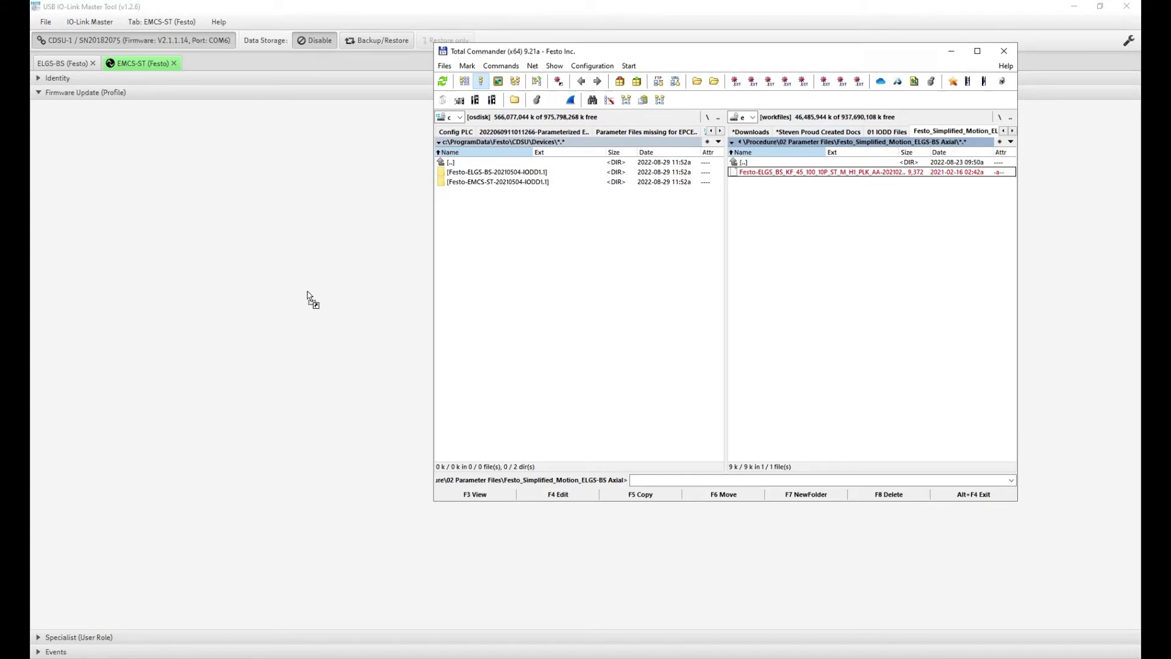
{"action": "left_click", "coordinate": [952, 51]}
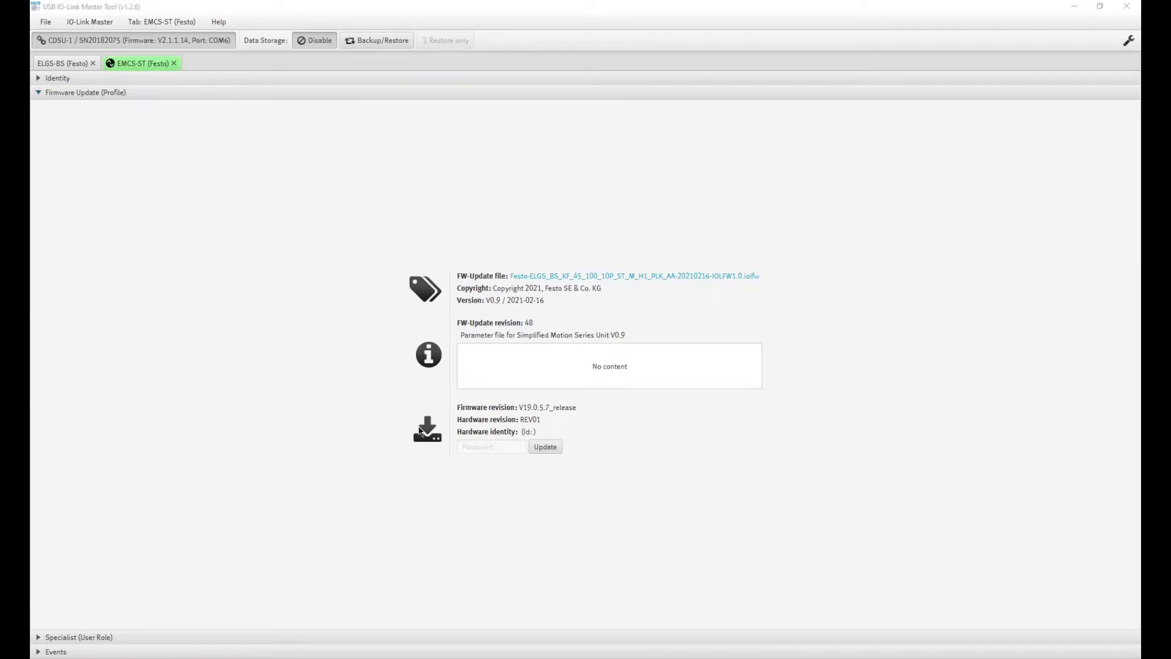
Run the EMCS-ST firmware update with the attached parameter file and close the EMCS-ST device tab
{"action": "left_click", "coordinate": [551, 447]}
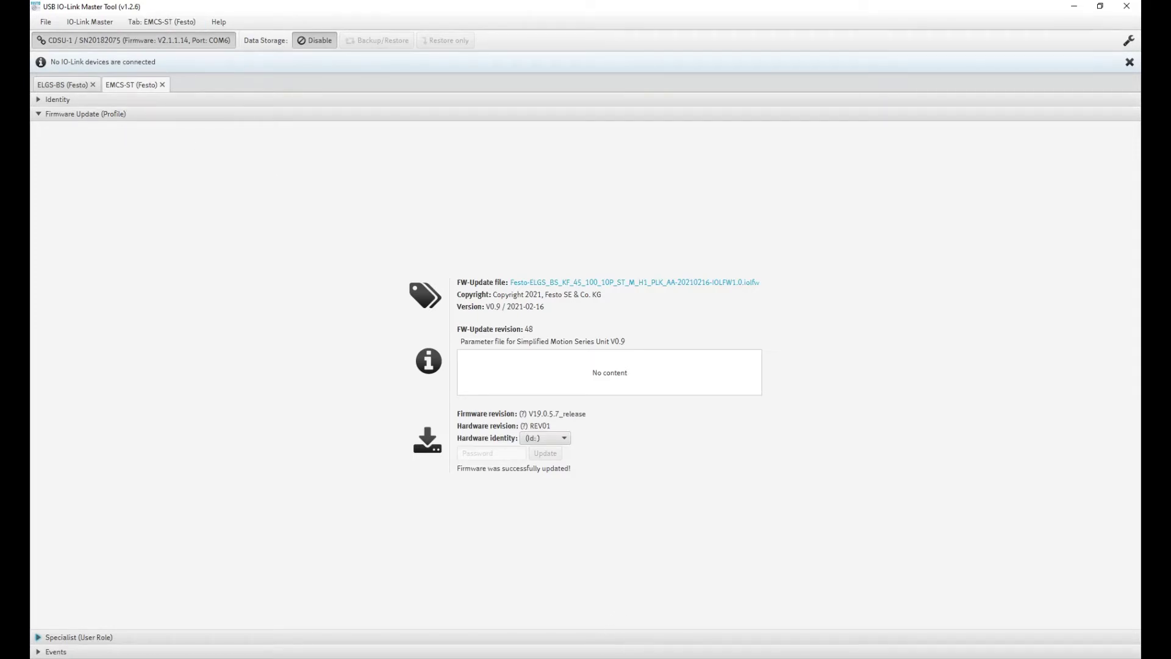
{"action": "key", "text": "alt+Tab"}
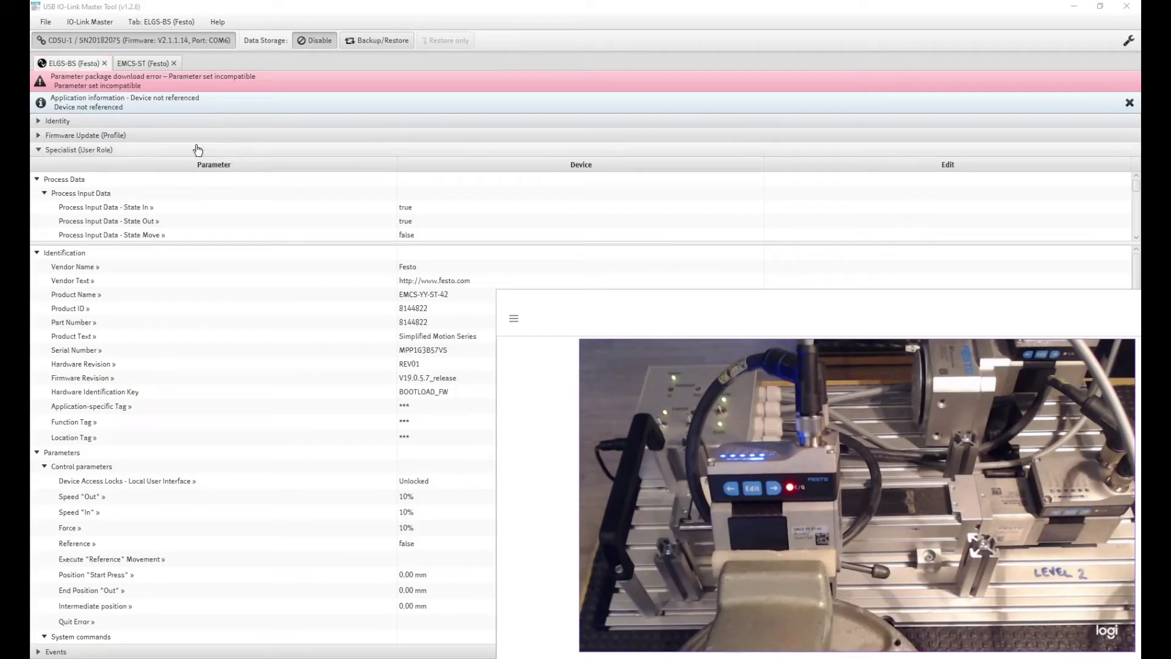
{"action": "left_click", "coordinate": [146, 62]}
{"action": "left_click", "coordinate": [174, 63]}
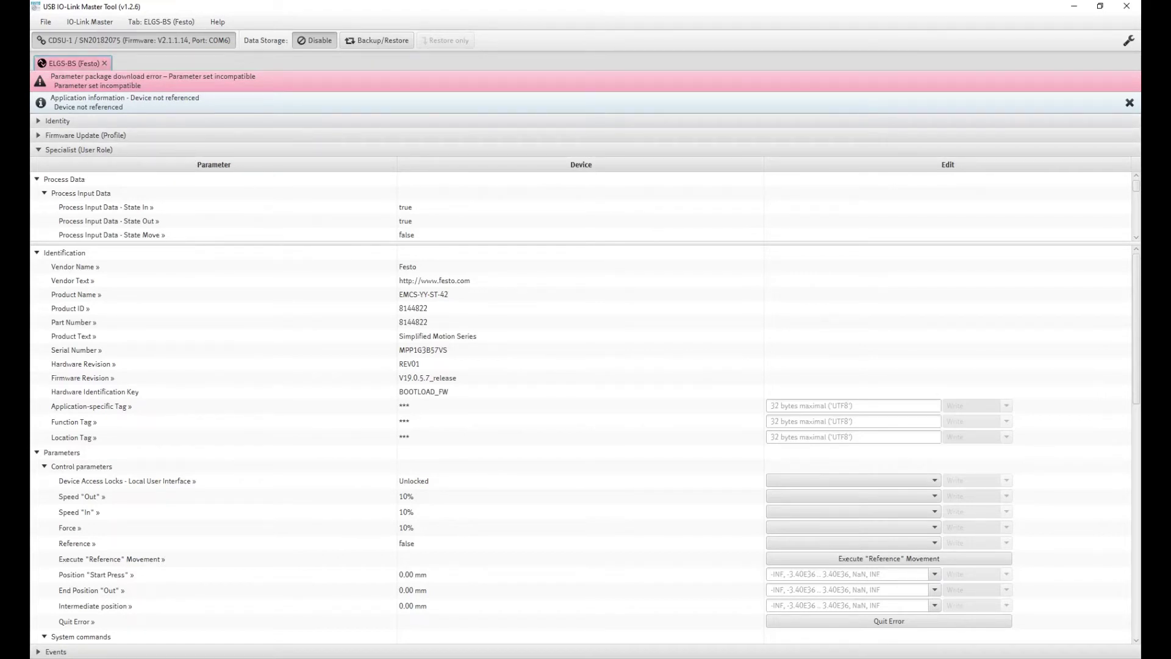
Execute Store parameters in the ELGS-BS axis's Specialist parameter storage, and bring up the live camera view of the motor
{"action": "left_click", "coordinate": [101, 155]}
{"action": "left_click", "coordinate": [101, 154]}
{"action": "scroll", "coordinate": [638, 530], "scroll_direction": "down", "scroll_amount": 3}
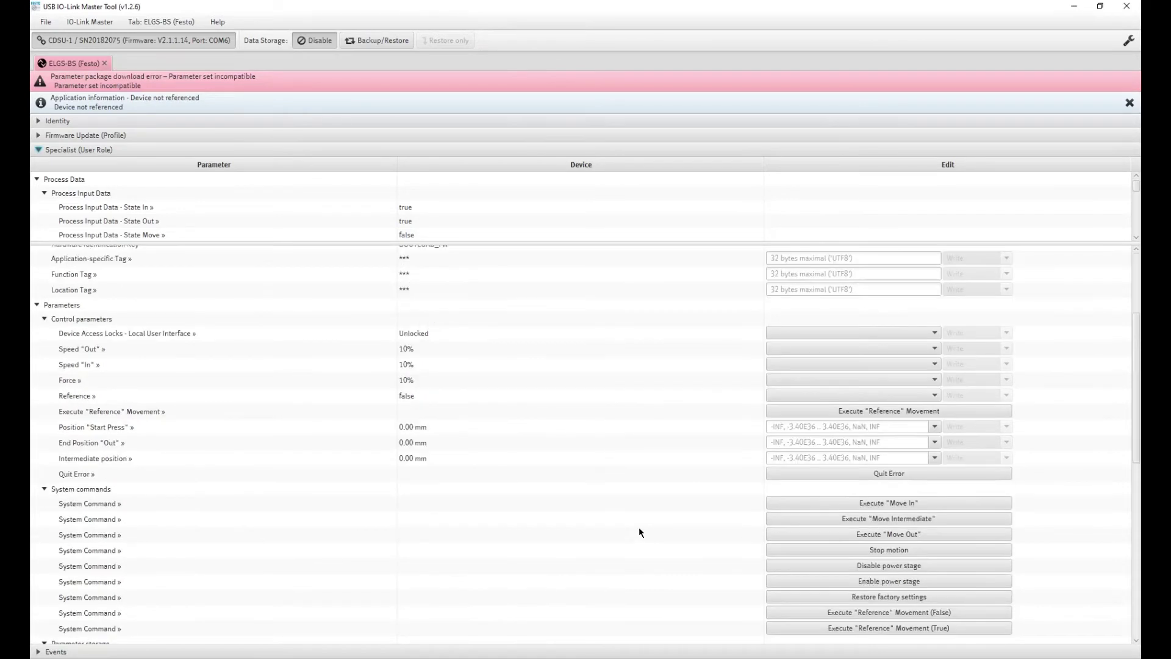
{"action": "scroll", "coordinate": [638, 532], "scroll_direction": "down", "scroll_amount": 3}
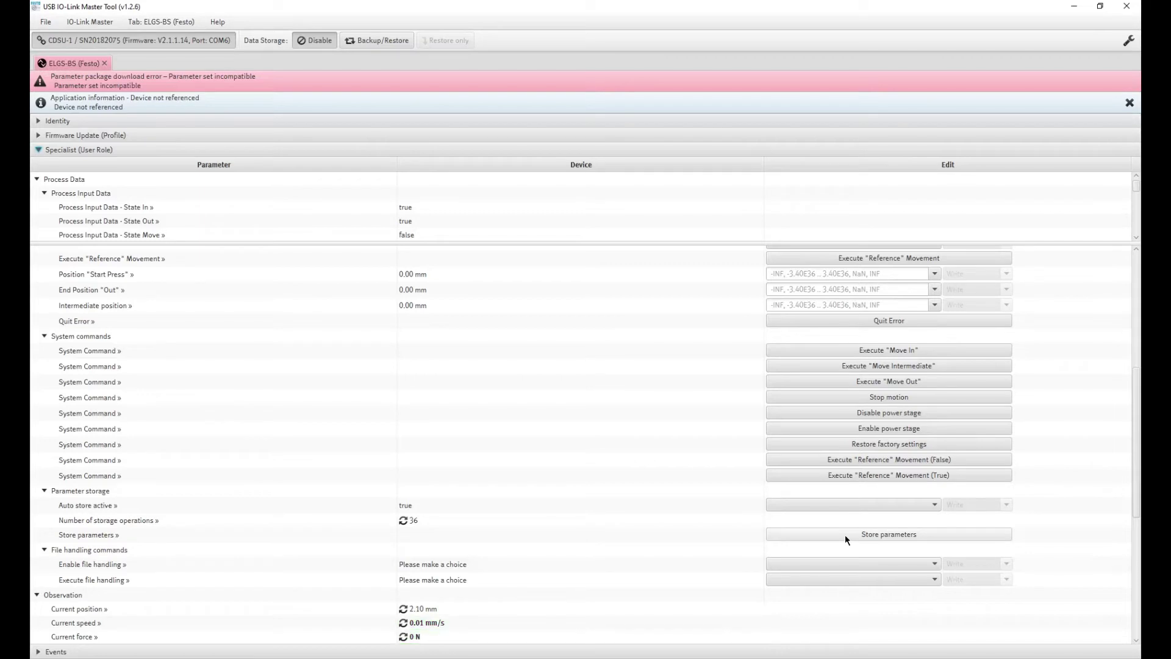
{"action": "left_click", "coordinate": [844, 534]}
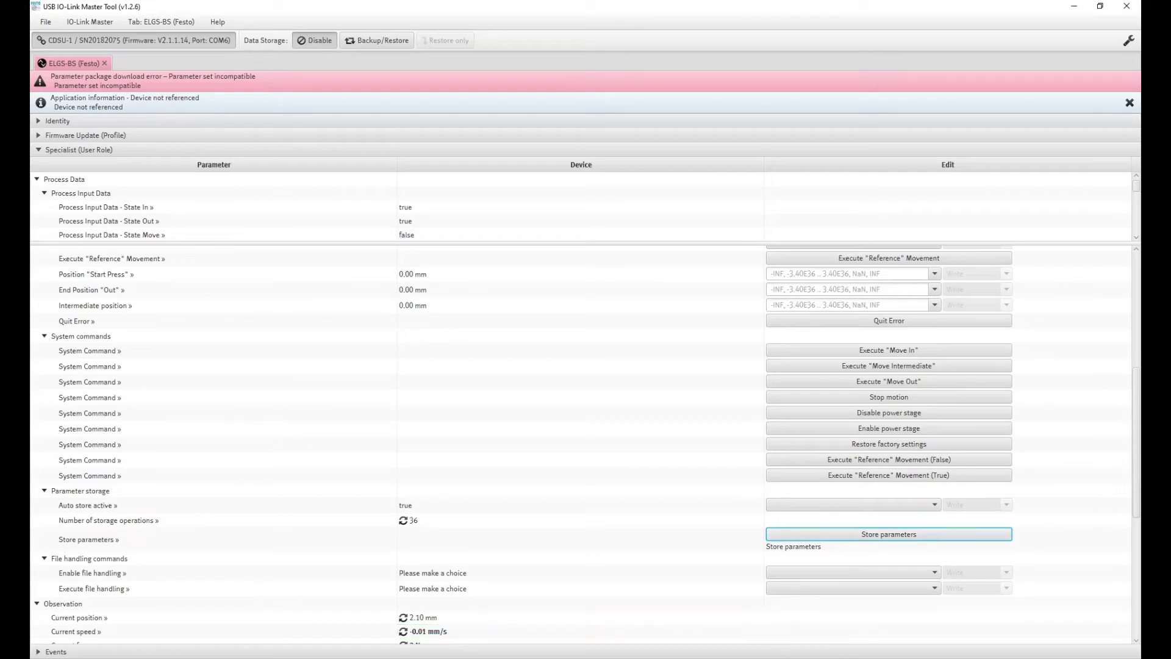
{"action": "key", "text": "alt+Tab"}
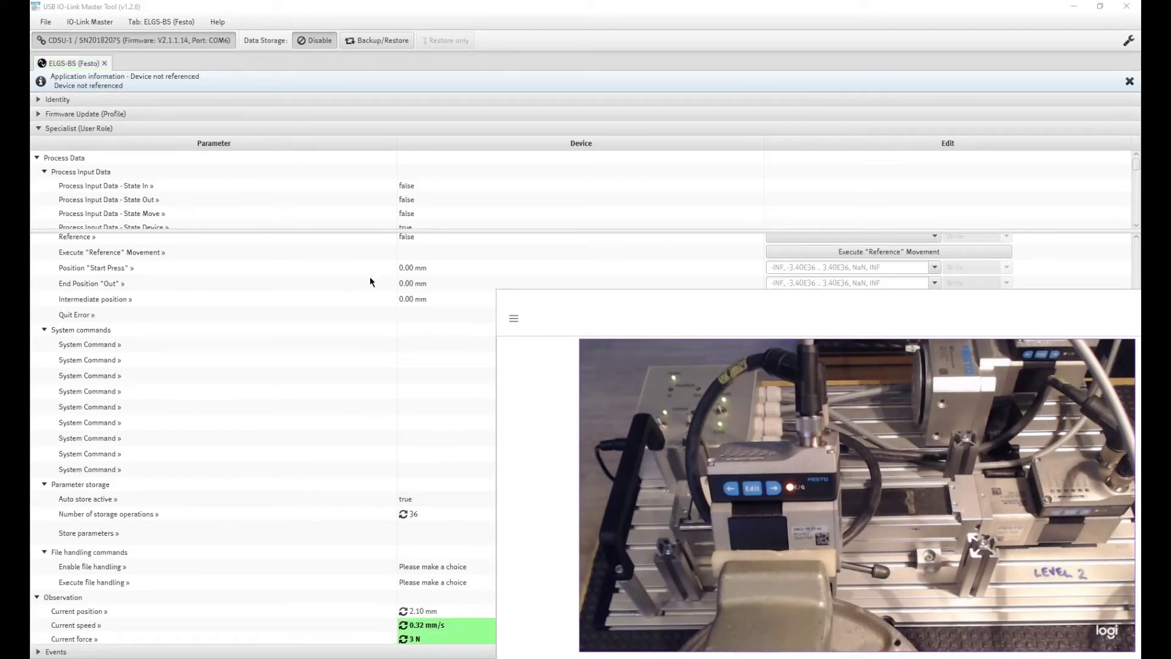
Execute the "Reference" movement of the ELGS-BS axis and show the axis in the live camera view
{"action": "left_click", "coordinate": [439, 284]}
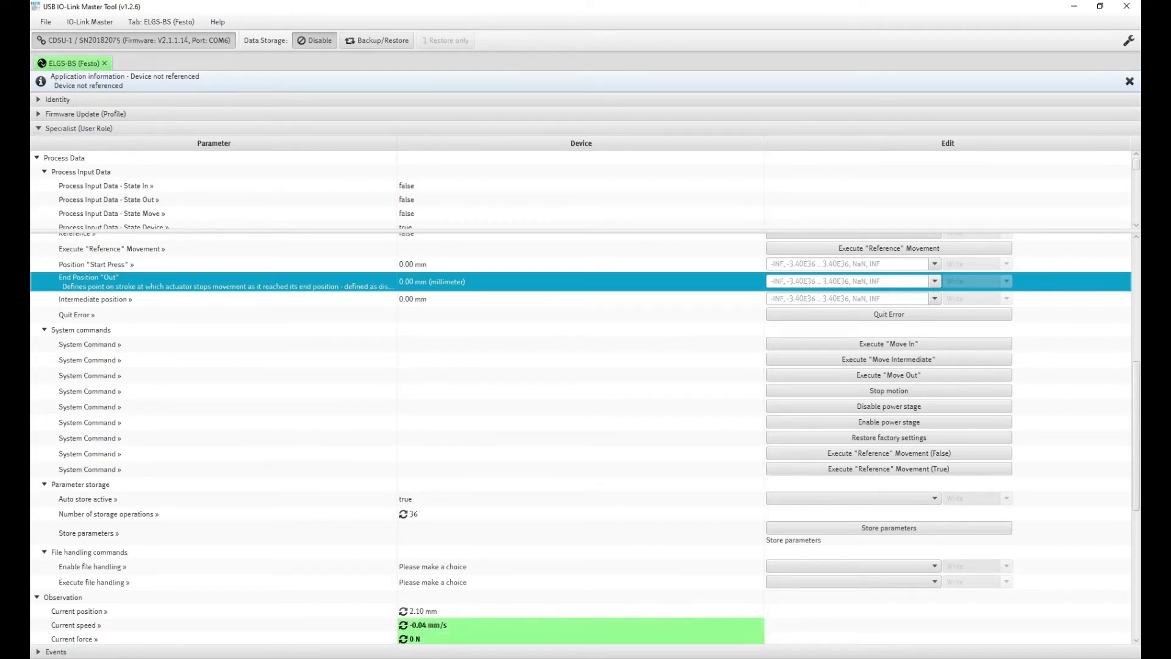
{"action": "left_click", "coordinate": [912, 246]}
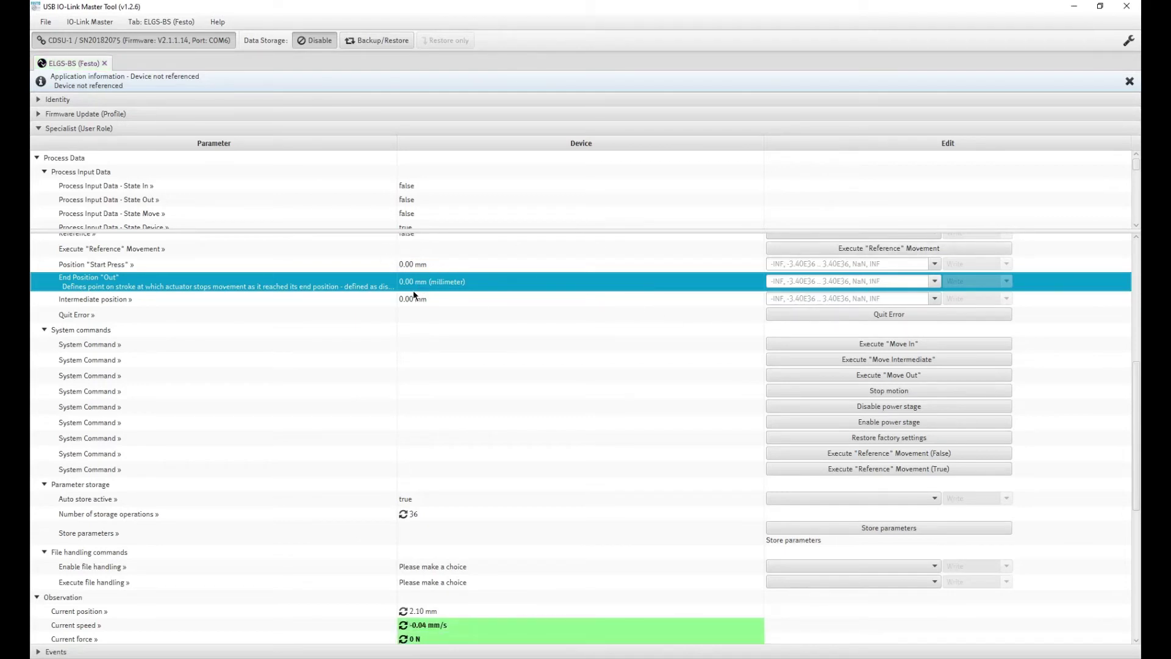
{"action": "left_click", "coordinate": [903, 252]}
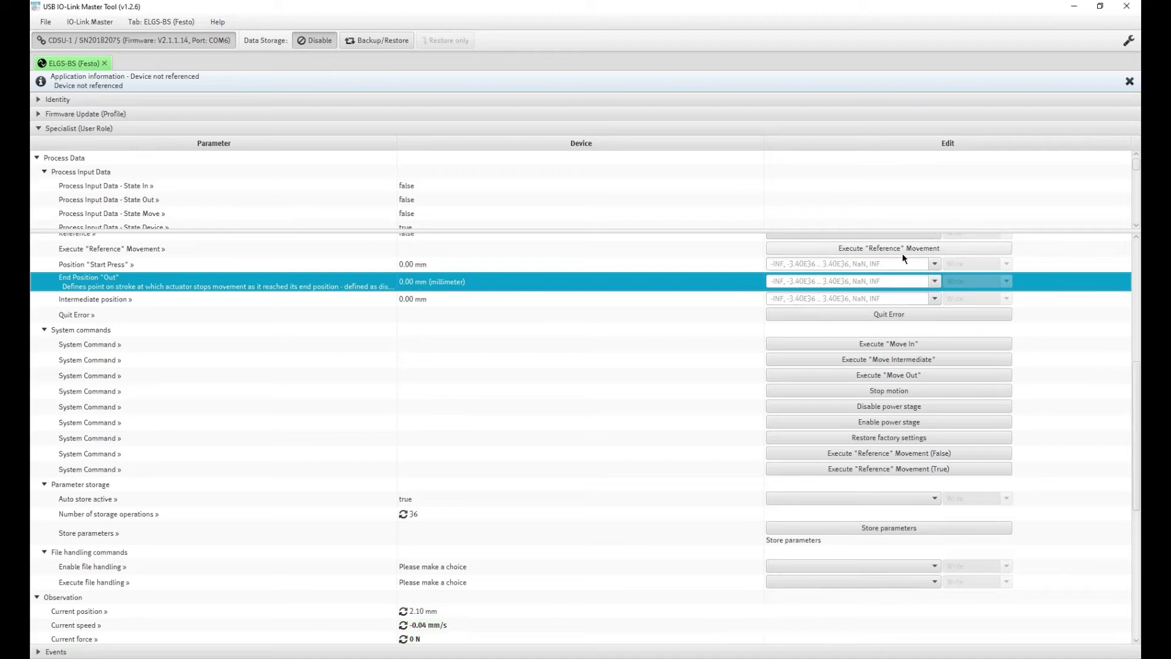
{"action": "left_click", "coordinate": [862, 249]}
{"action": "left_click", "coordinate": [861, 245]}
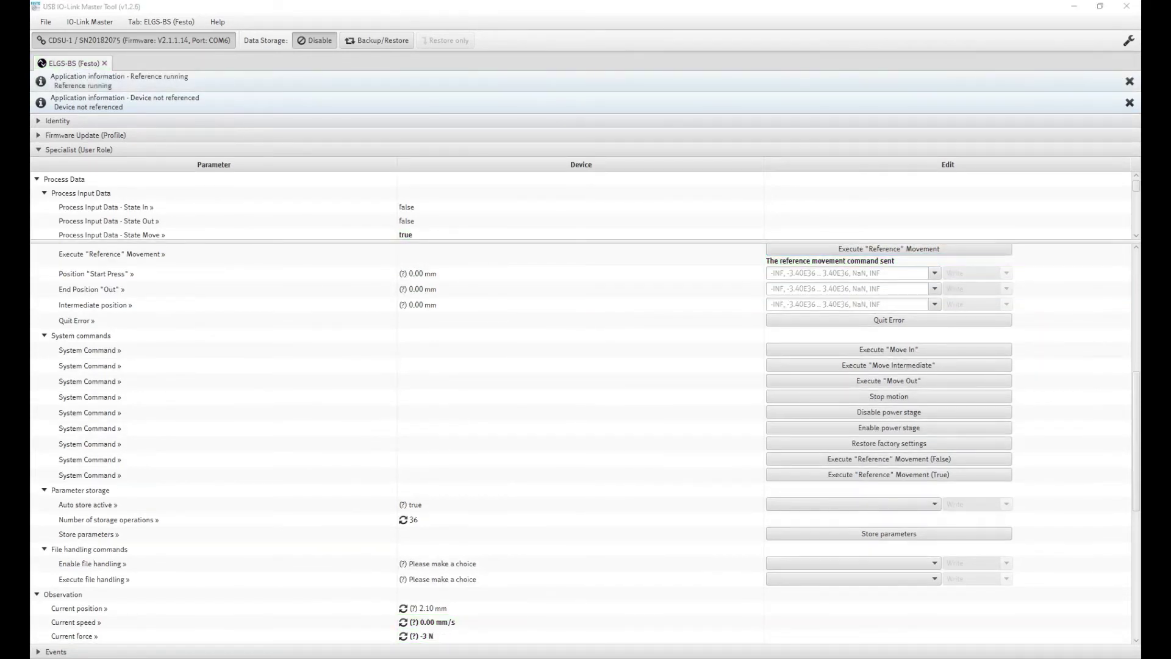
{"action": "key", "text": "alt+Tab"}
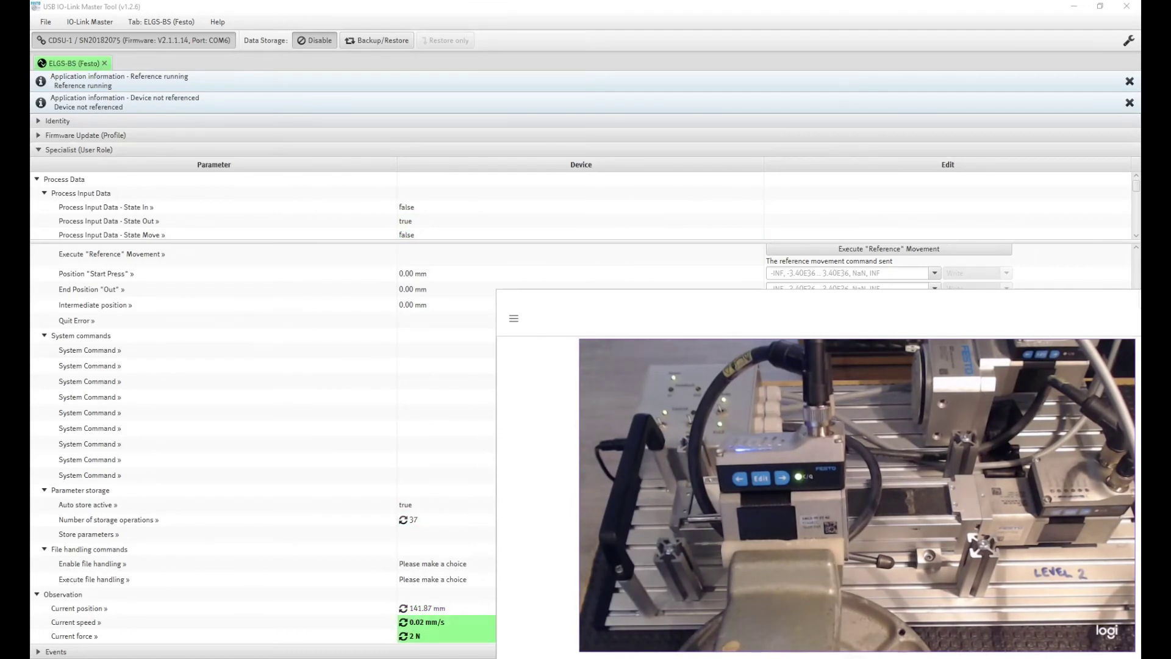
Return to the ELGS-BS control parameters and dismiss the "Device not referenced" and "Reference running" notifications
{"action": "right_click", "coordinate": [530, 318]}
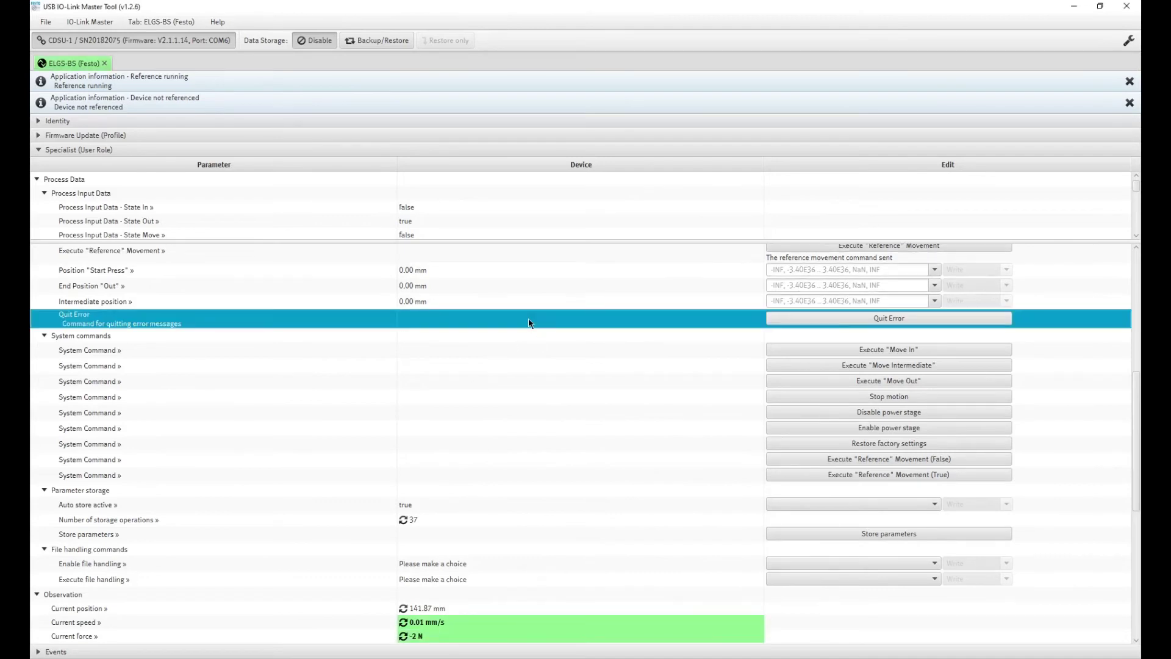
{"action": "left_click", "coordinate": [558, 330]}
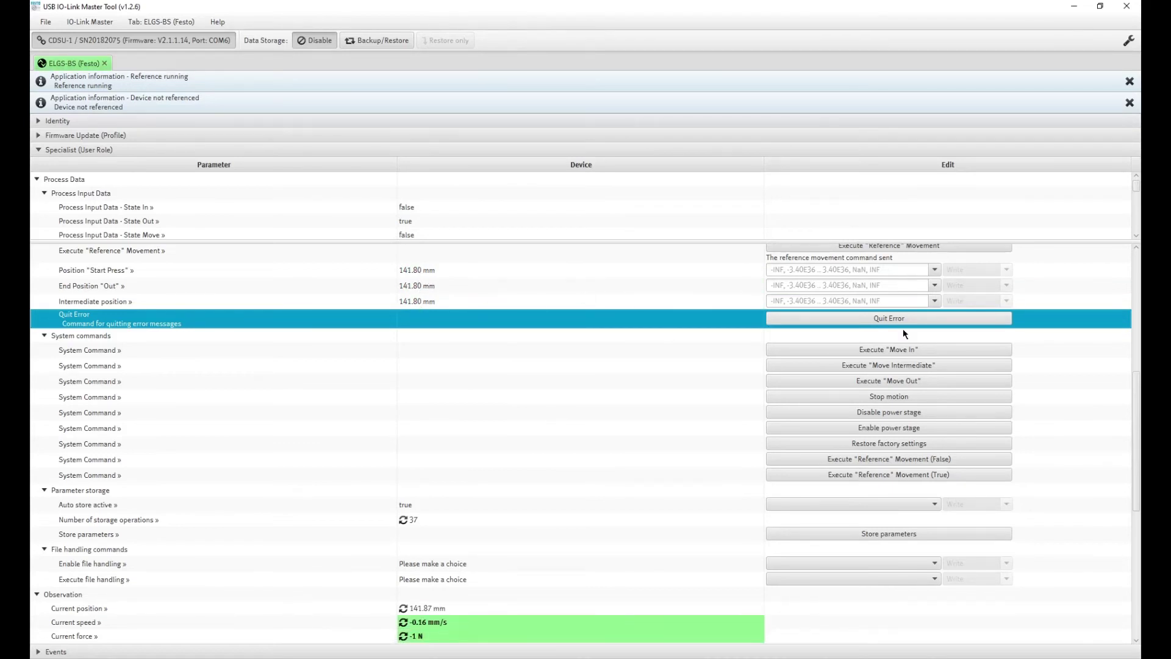
{"action": "left_click_drag", "start_coordinate": [1133, 482], "coordinate": [1136, 397]}
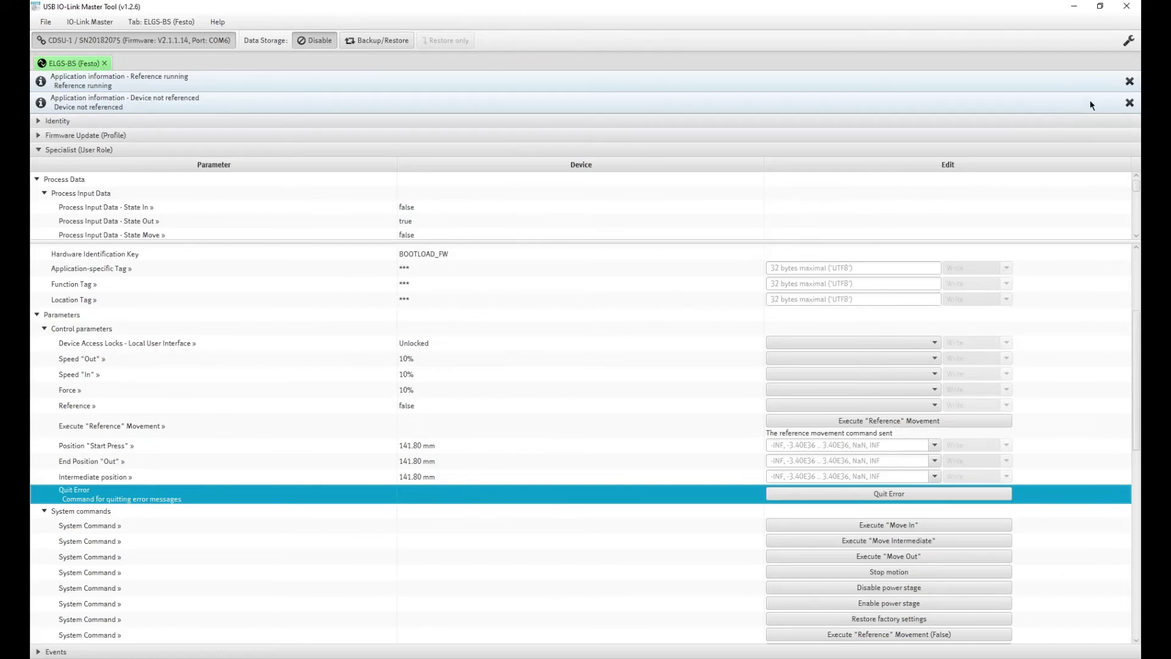
{"action": "left_click", "coordinate": [1129, 102]}
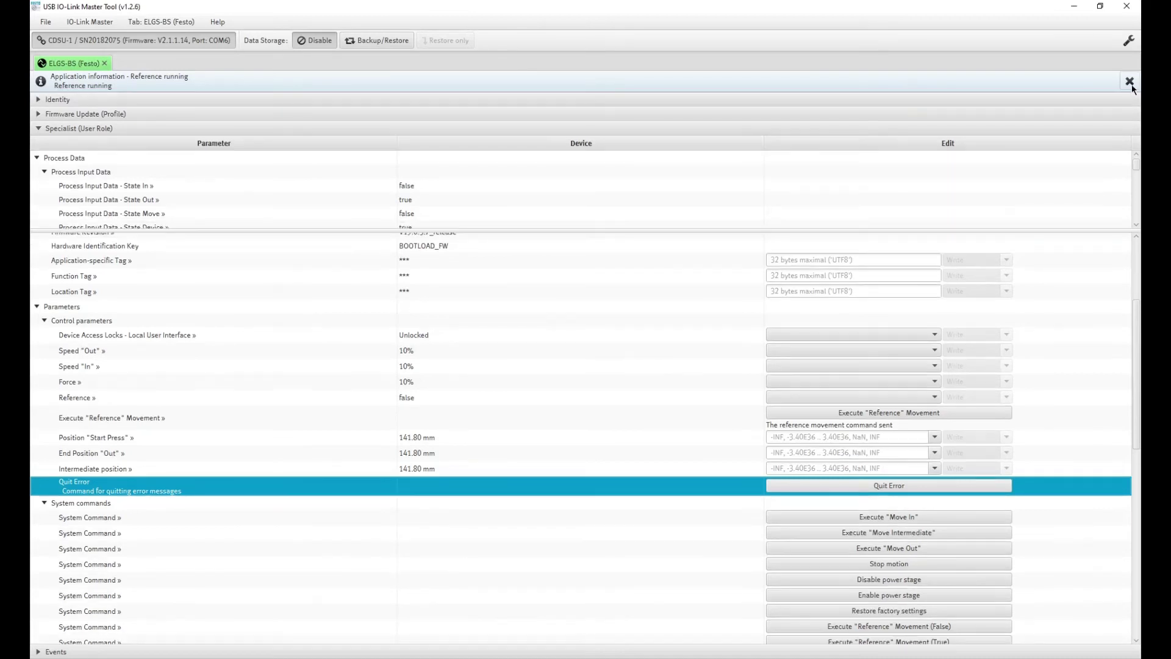
{"action": "left_click", "coordinate": [1129, 81]}
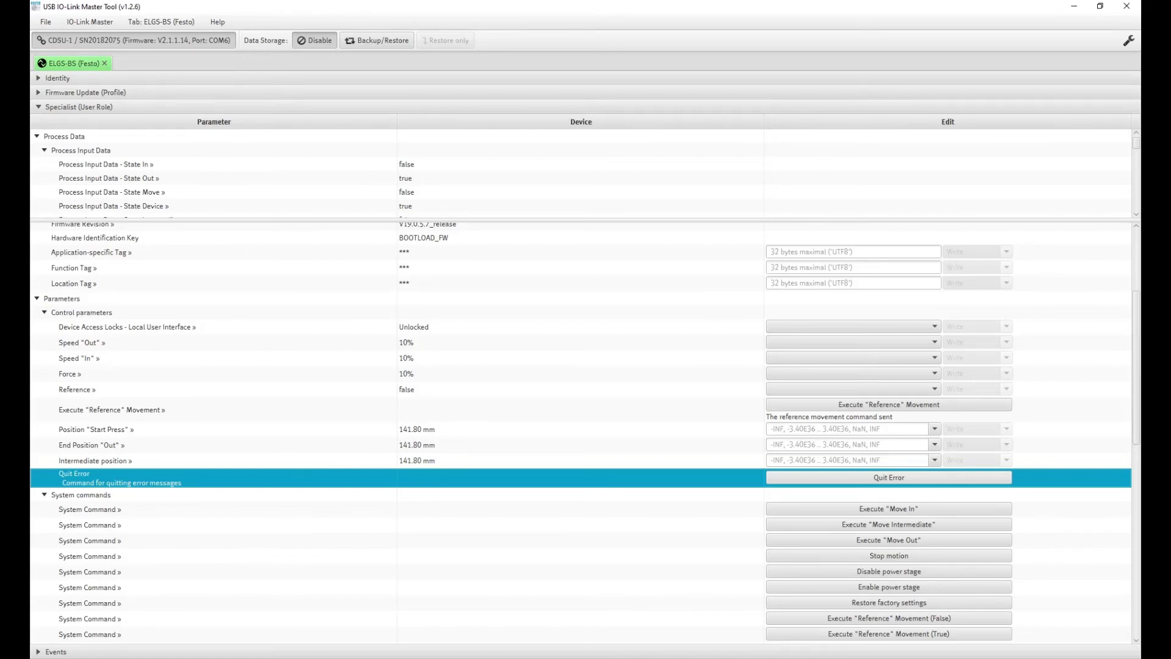
{"action": "key", "text": "alt+Tab"}
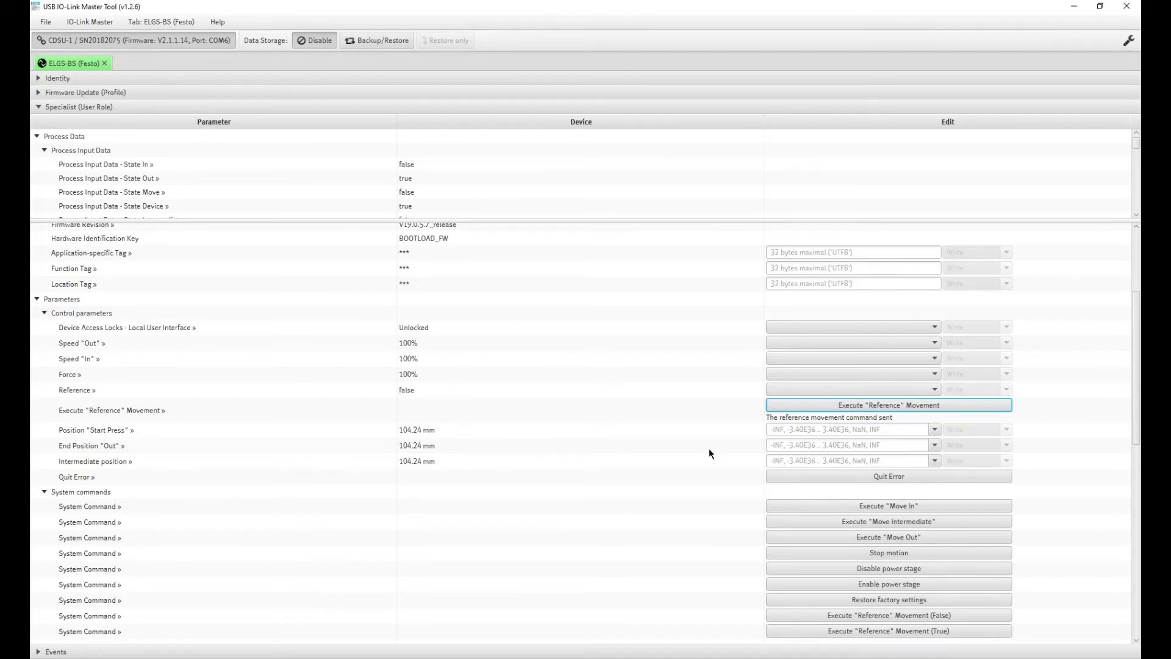
Examine the ELGS-BS axis's speed, force and position parameters alongside the implemented Data Storage parameter list on slide 4 in PowerPoint
{"action": "left_click", "coordinate": [439, 343]}
{"action": "left_click", "coordinate": [418, 374]}
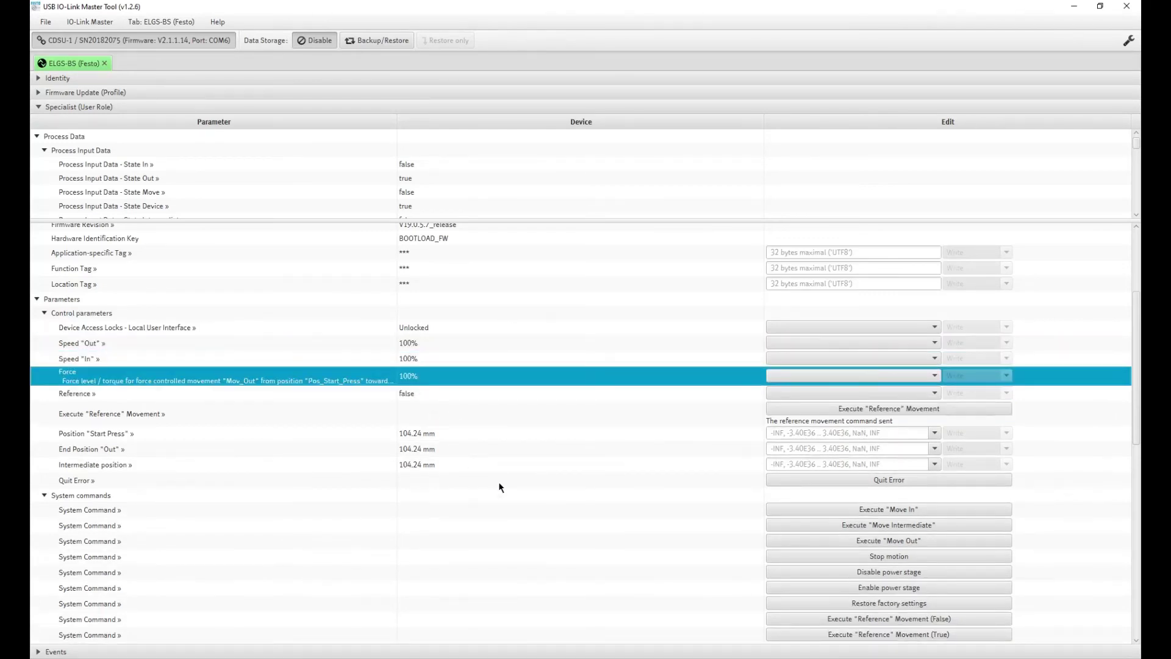
{"action": "left_click", "coordinate": [448, 433]}
{"action": "left_click", "coordinate": [445, 448]}
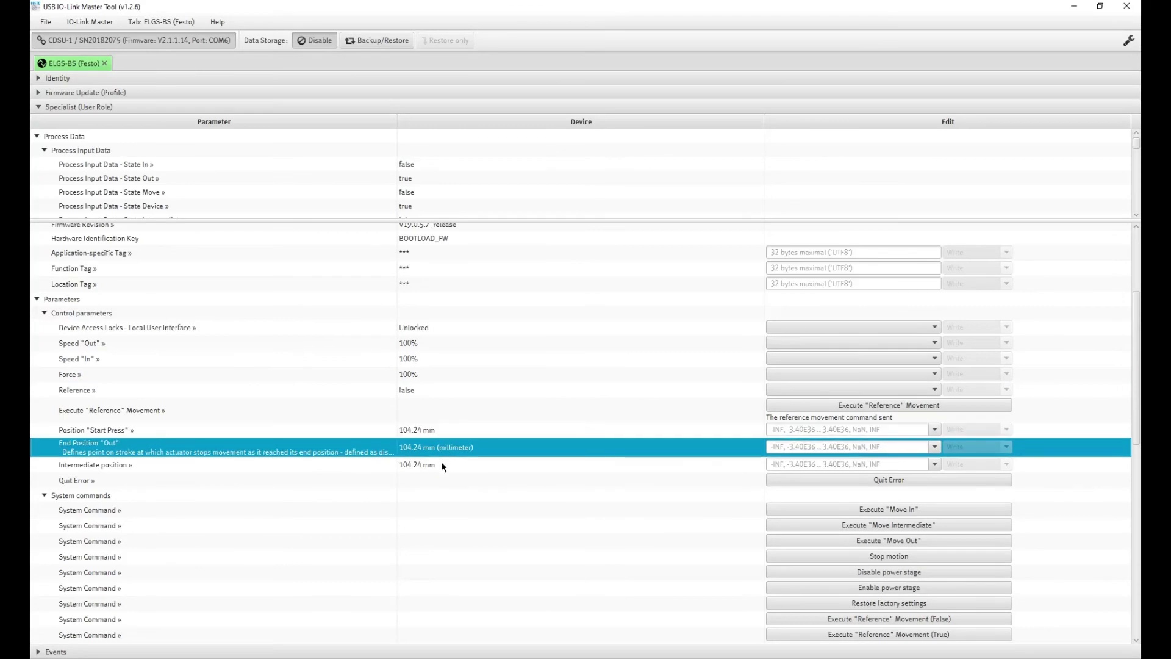
{"action": "left_click", "coordinate": [441, 462]}
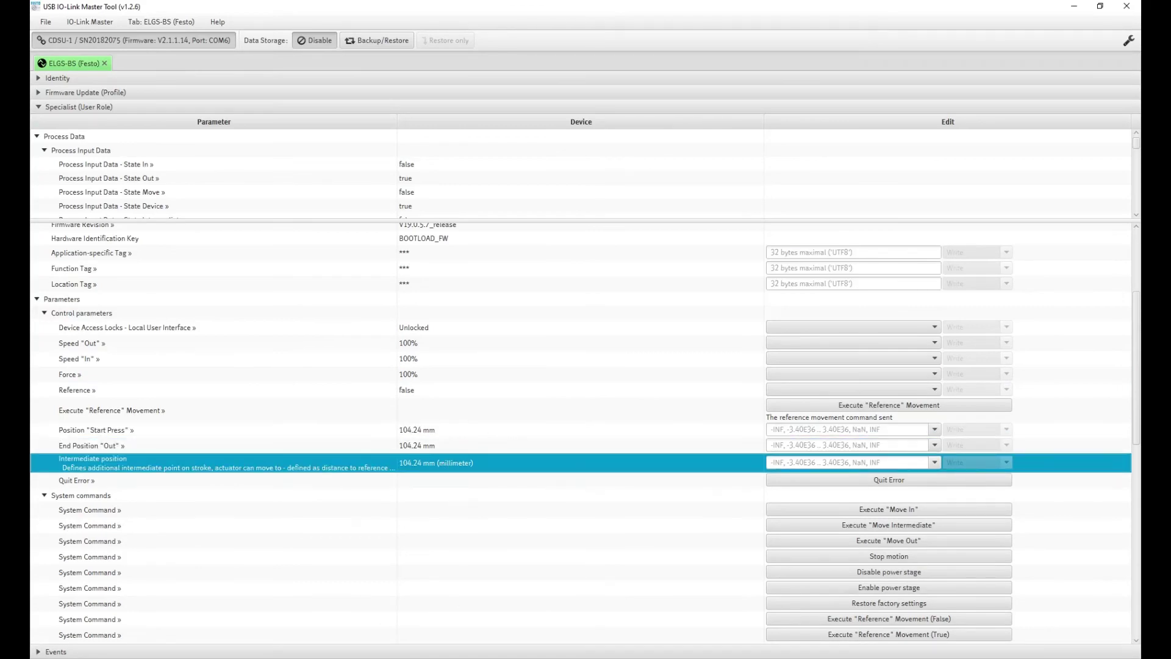
{"action": "key", "text": "alt+Tab"}
{"action": "left_click", "coordinate": [73, 211]}
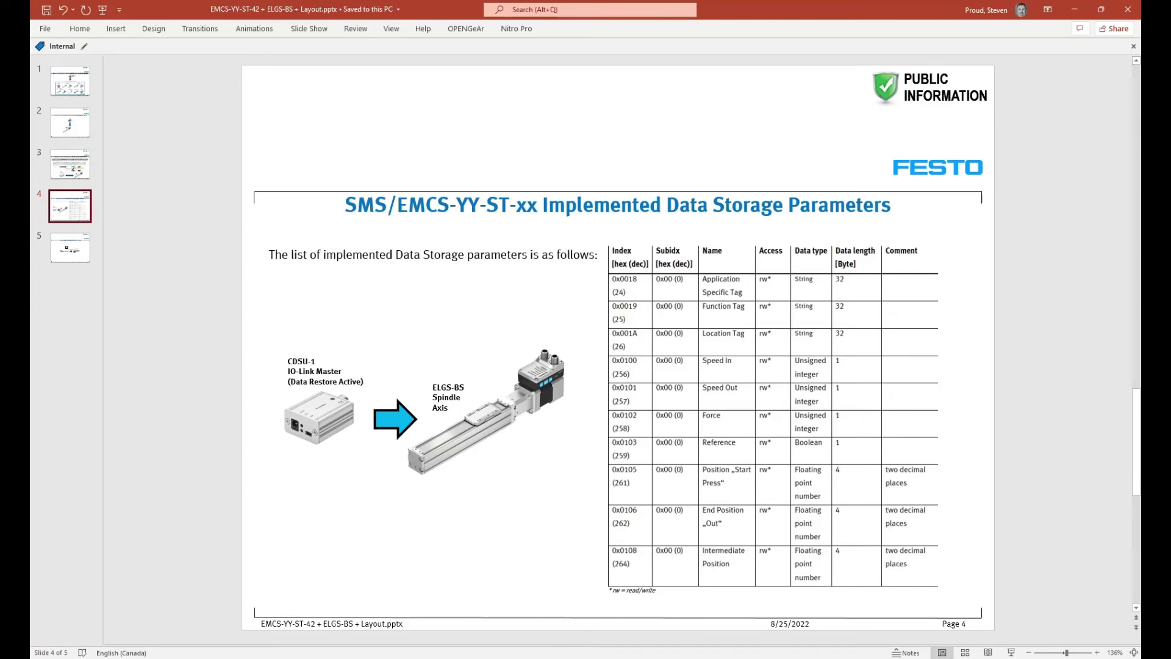
Return to the USB IO-Link Master Tool, back up the device with Data Storage Backup/Restore, and switch it to Restore only
{"action": "key", "text": "alt+Tab"}
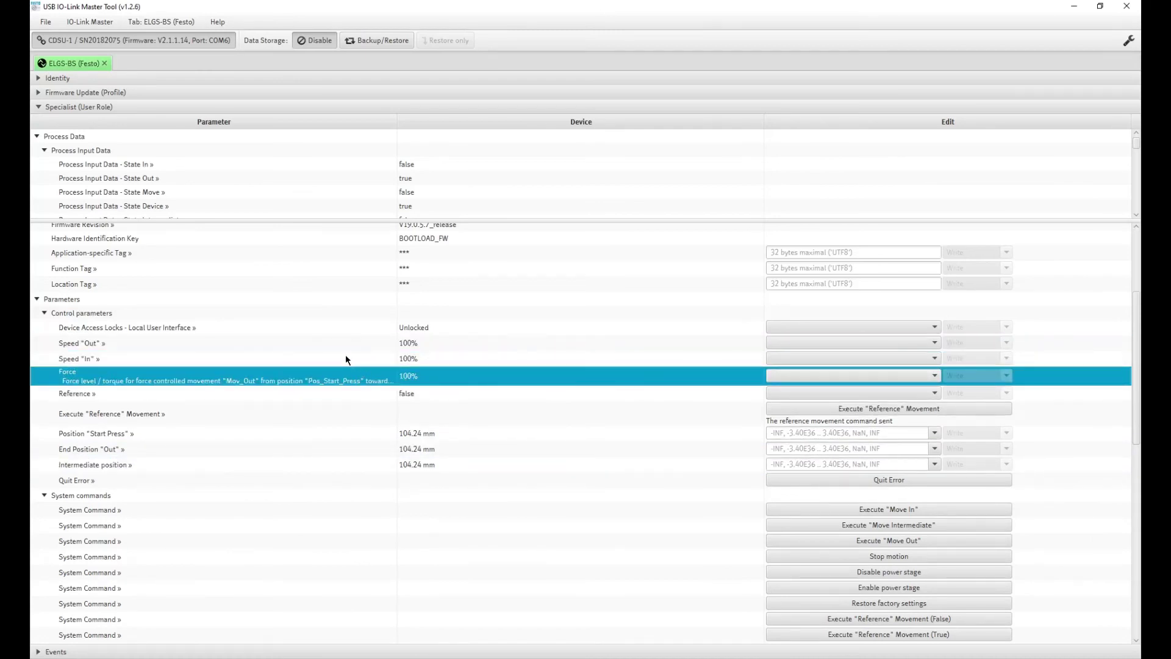
{"action": "left_click", "coordinate": [371, 41]}
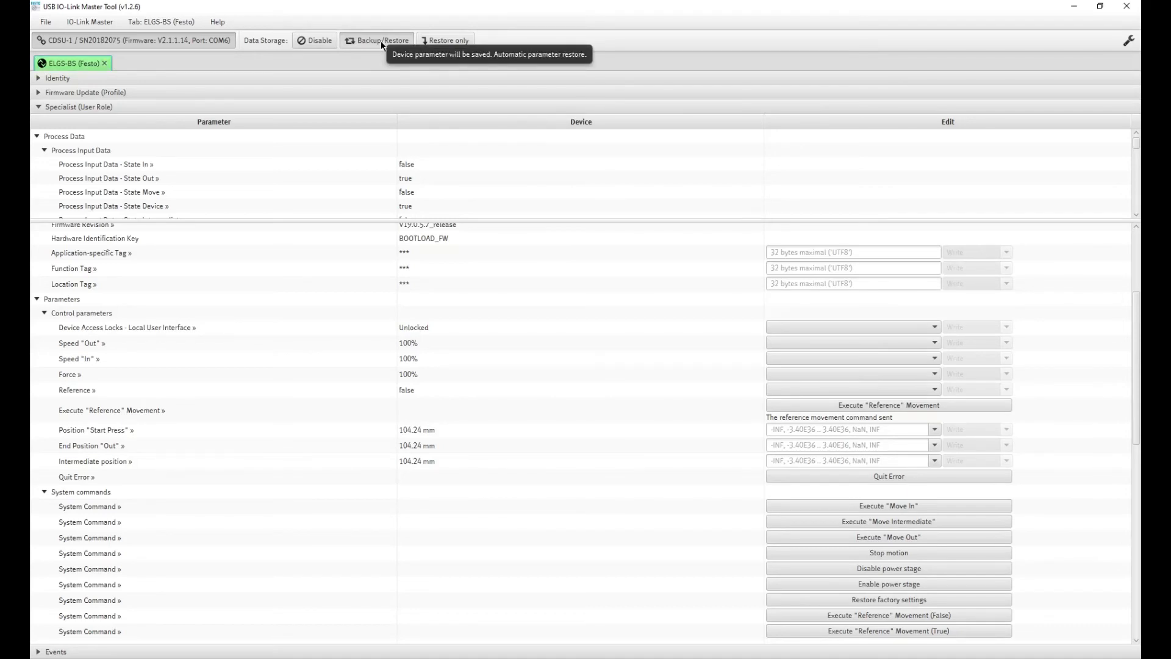
{"action": "left_click", "coordinate": [449, 43]}
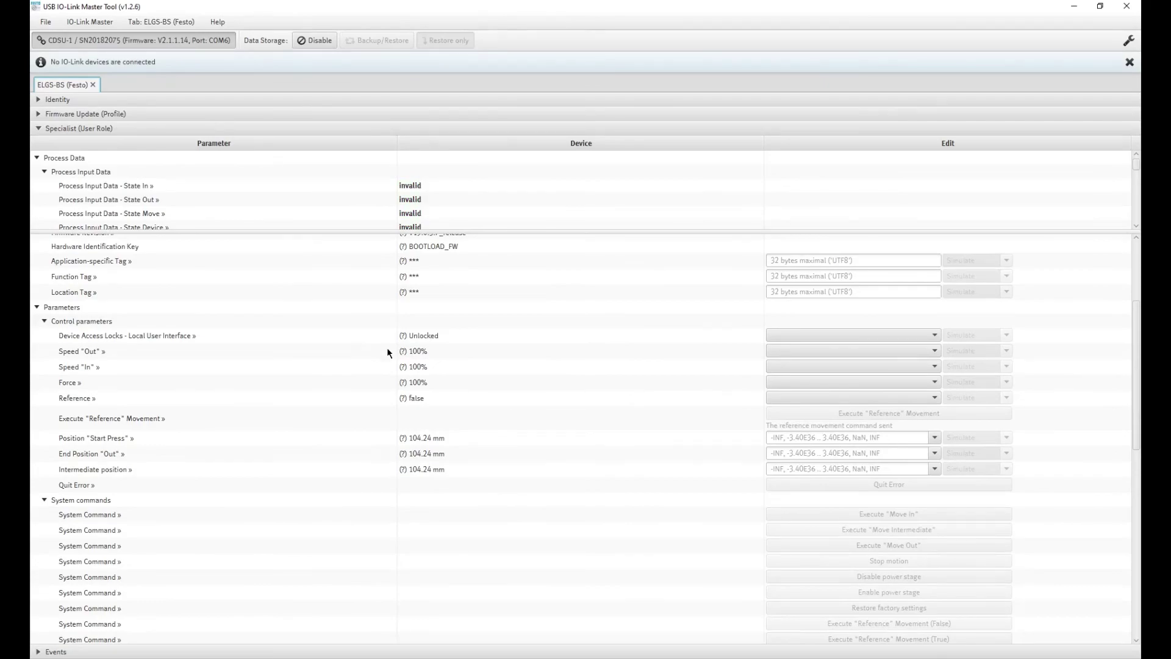
Take the USB IO-Link Master Tool out of full-screen size and resize it to fit beside the live camera view
{"action": "double_click", "coordinate": [804, 6]}
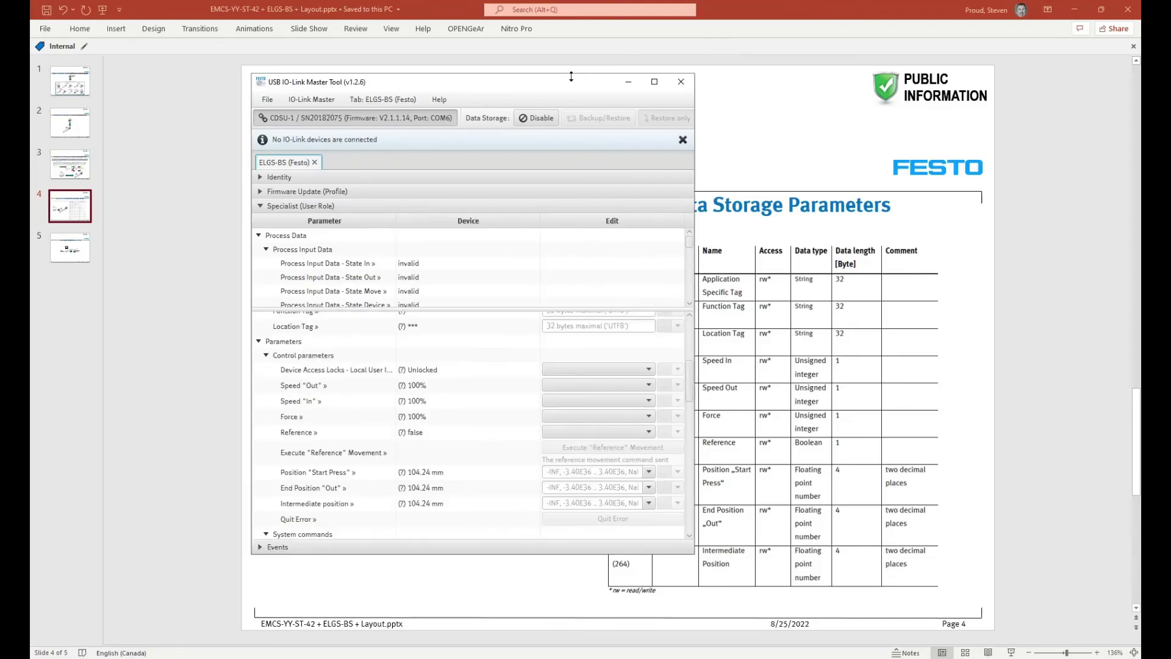
{"action": "left_click_drag", "start_coordinate": [557, 82], "coordinate": [337, 15]}
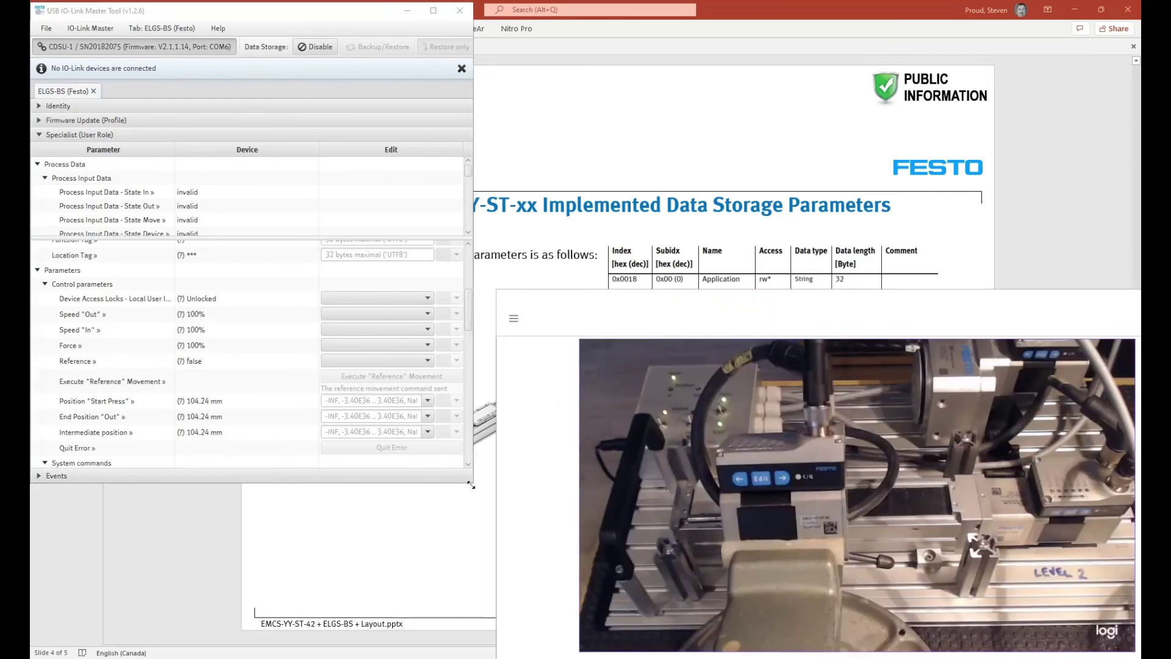
{"action": "left_click_drag", "start_coordinate": [474, 487], "coordinate": [685, 658]}
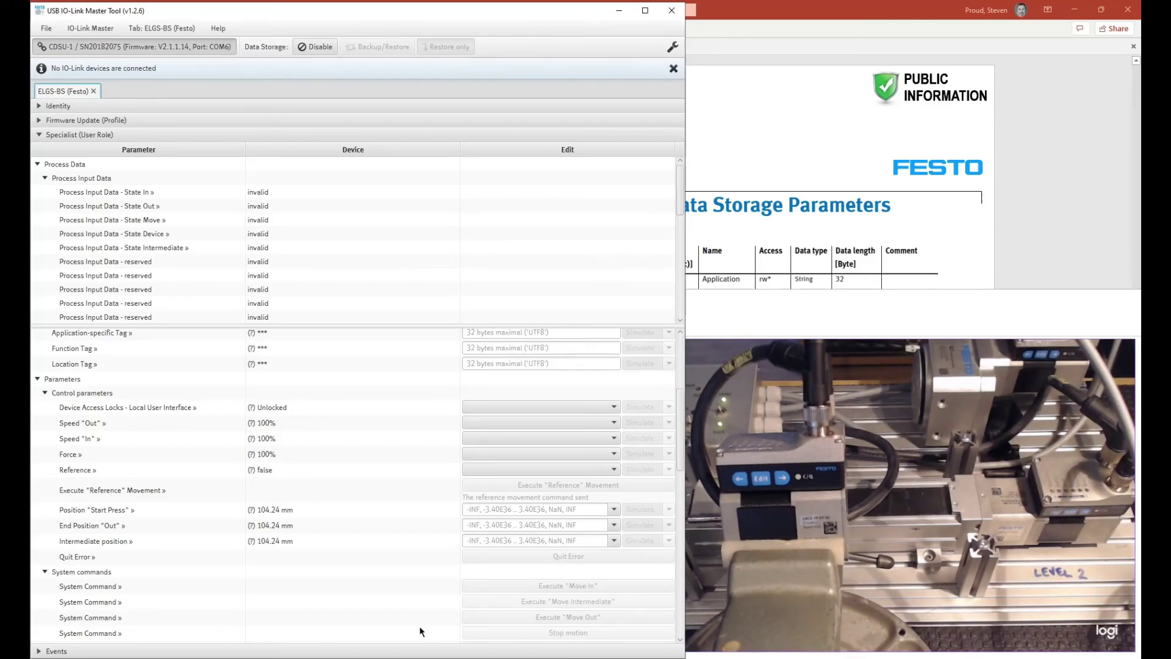
Show slide 5 about the IO-Link master connection in PowerPoint, and return to the USB IO-Link Master Tool beside the camera view
{"action": "left_click", "coordinate": [399, 616]}
{"action": "key", "text": "Page_Down"}
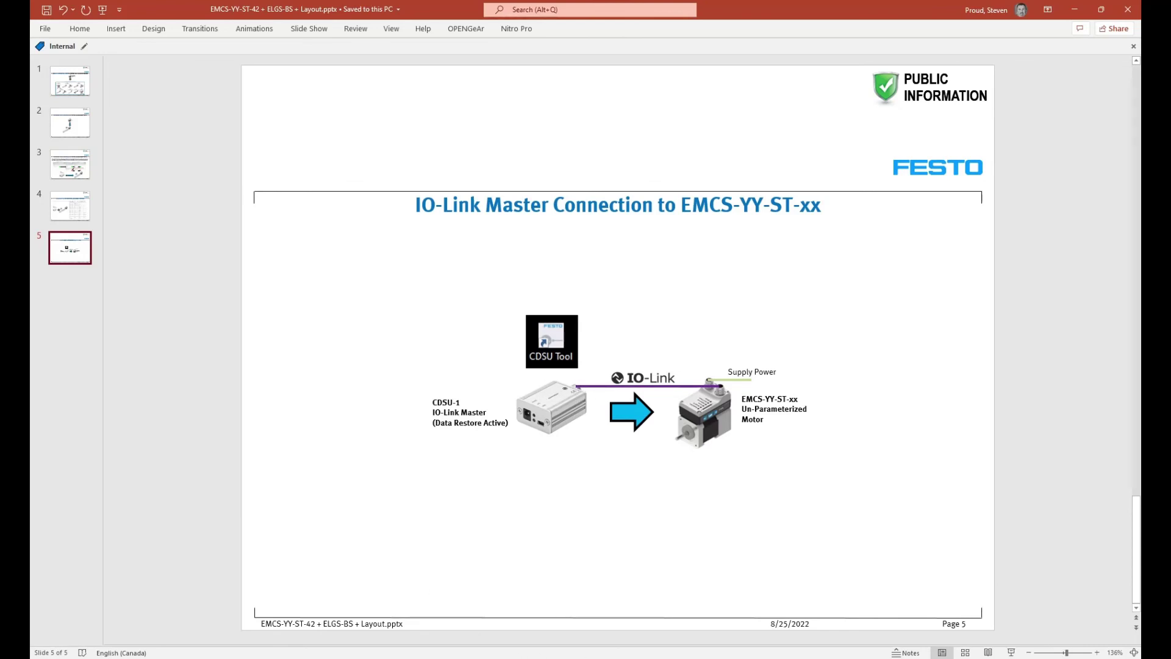
{"action": "key", "text": "alt+Tab"}
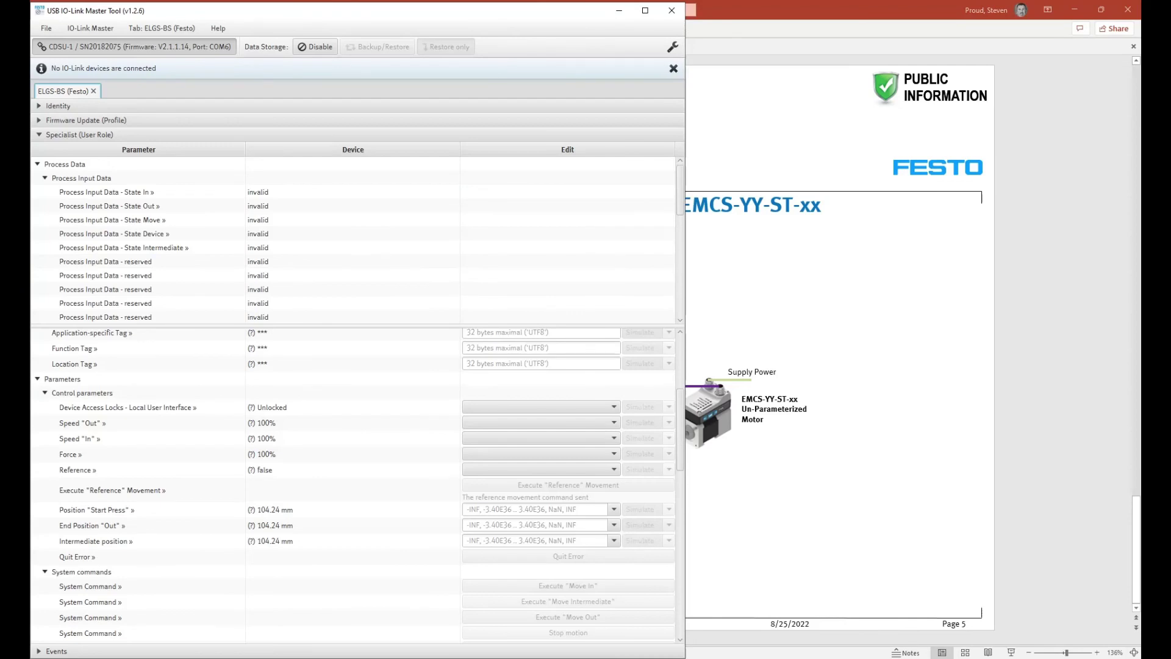
{"action": "key", "text": "alt+Tab"}
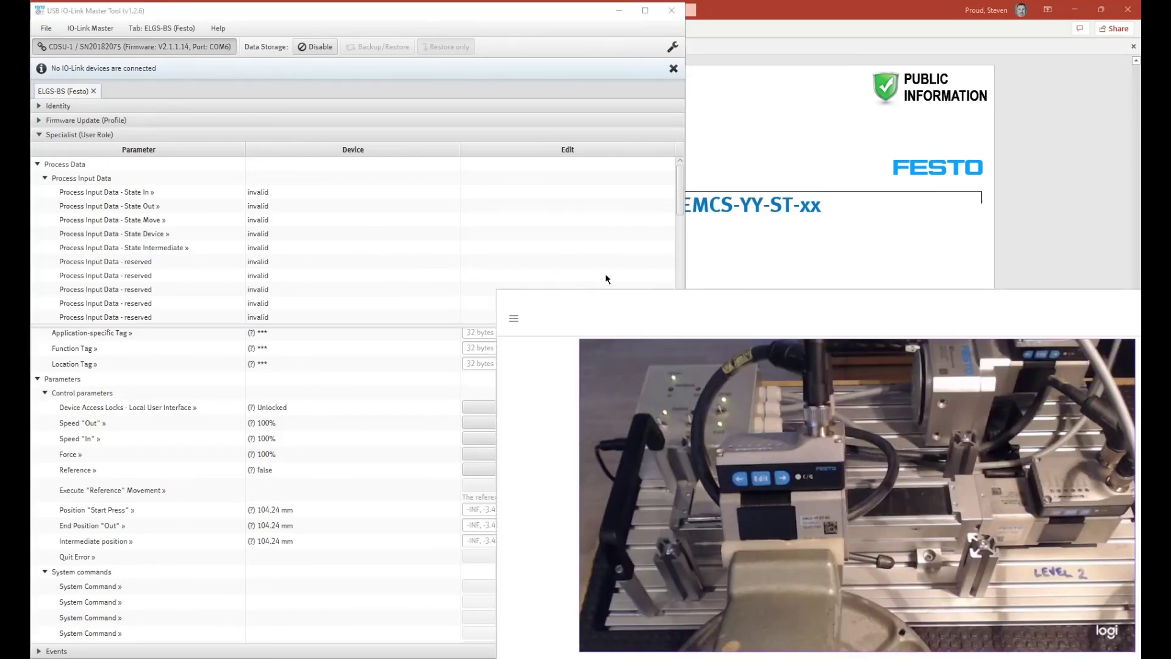
{"action": "left_click", "coordinate": [595, 13]}
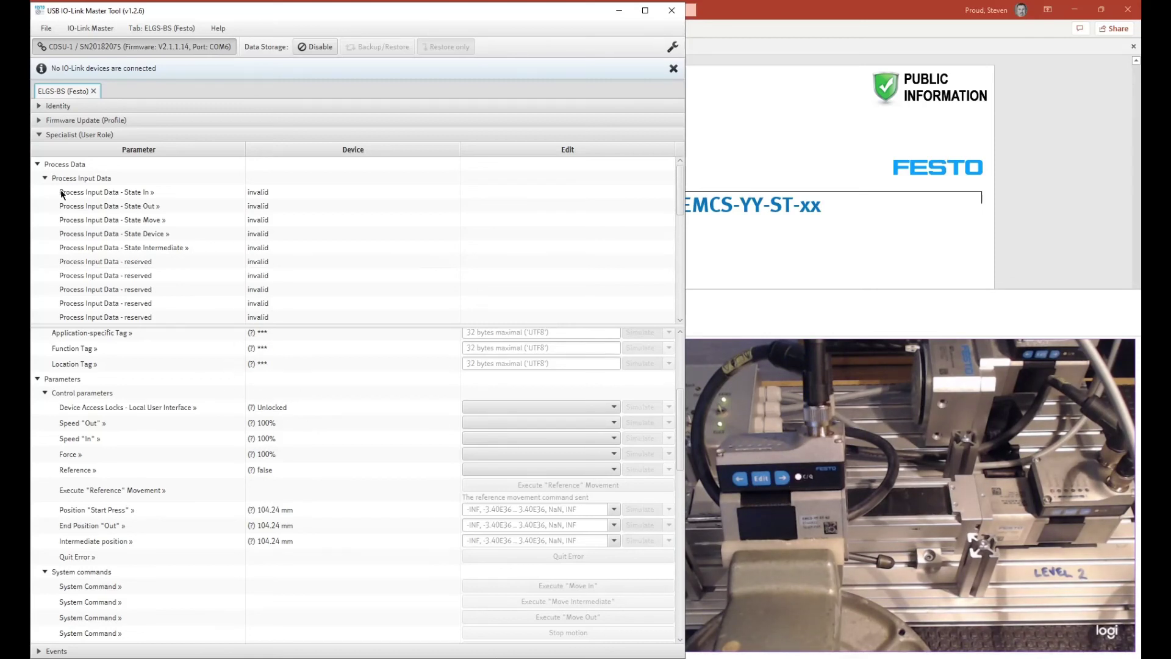
Examine the reconnected ELGS-BS device's Speed "Out", Speed "In", Force, Position "Start Press", End Position "Out" and Intermediate position parameters
{"action": "left_click", "coordinate": [55, 90]}
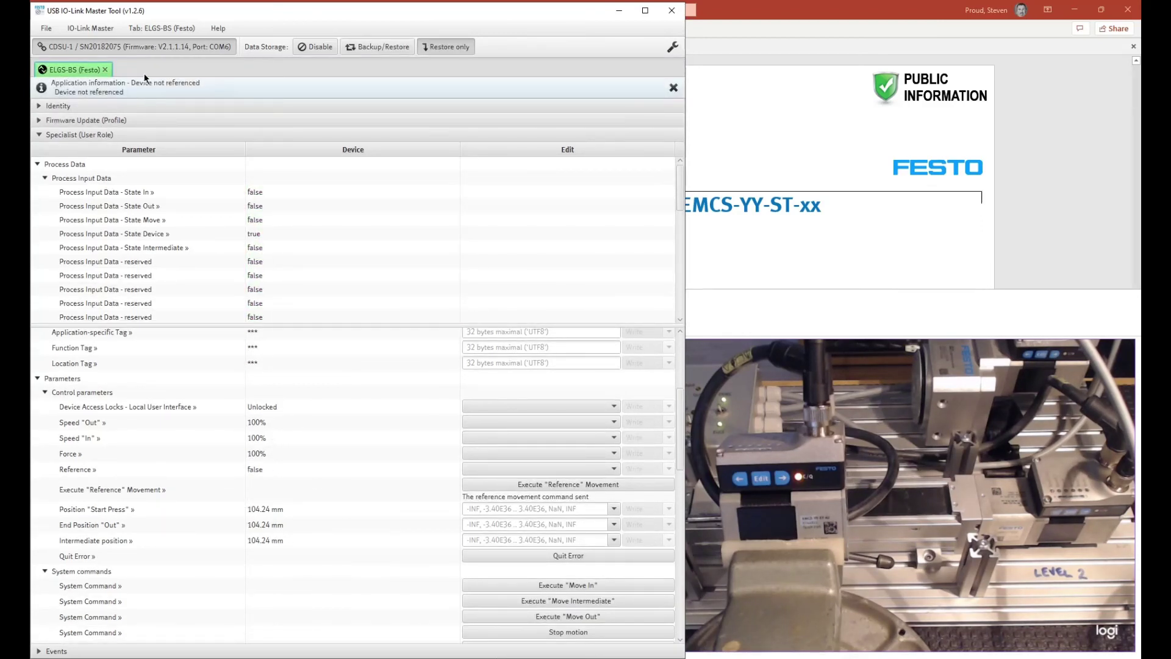
{"action": "left_click", "coordinate": [272, 426]}
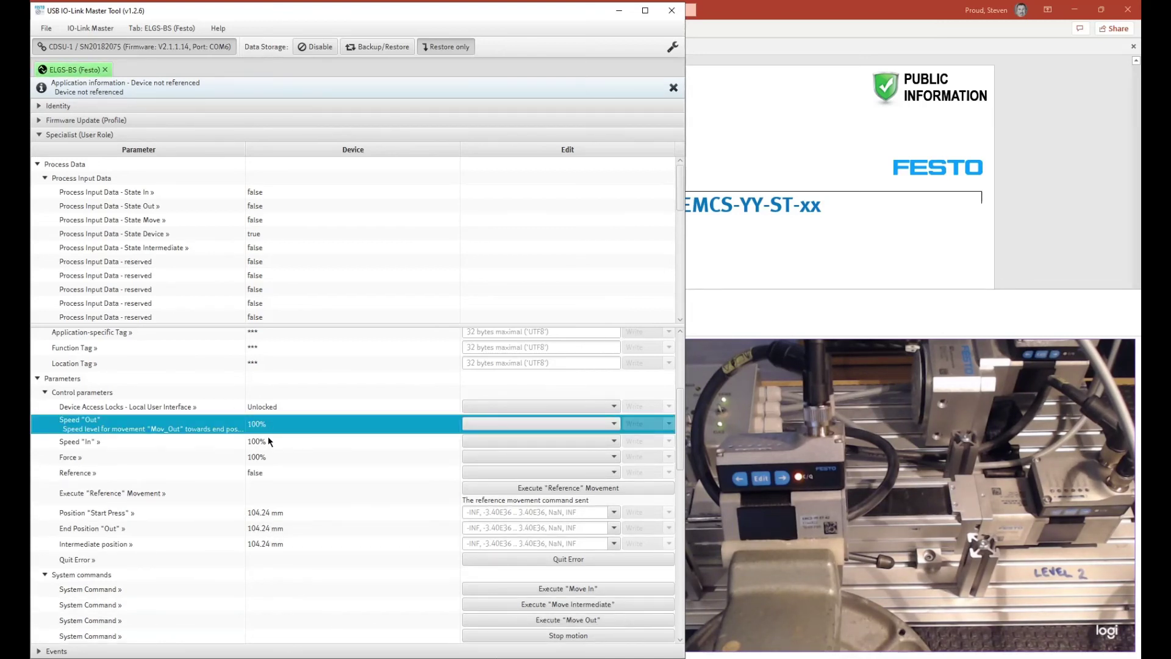
{"action": "left_click", "coordinate": [268, 438]}
{"action": "left_click", "coordinate": [262, 456]}
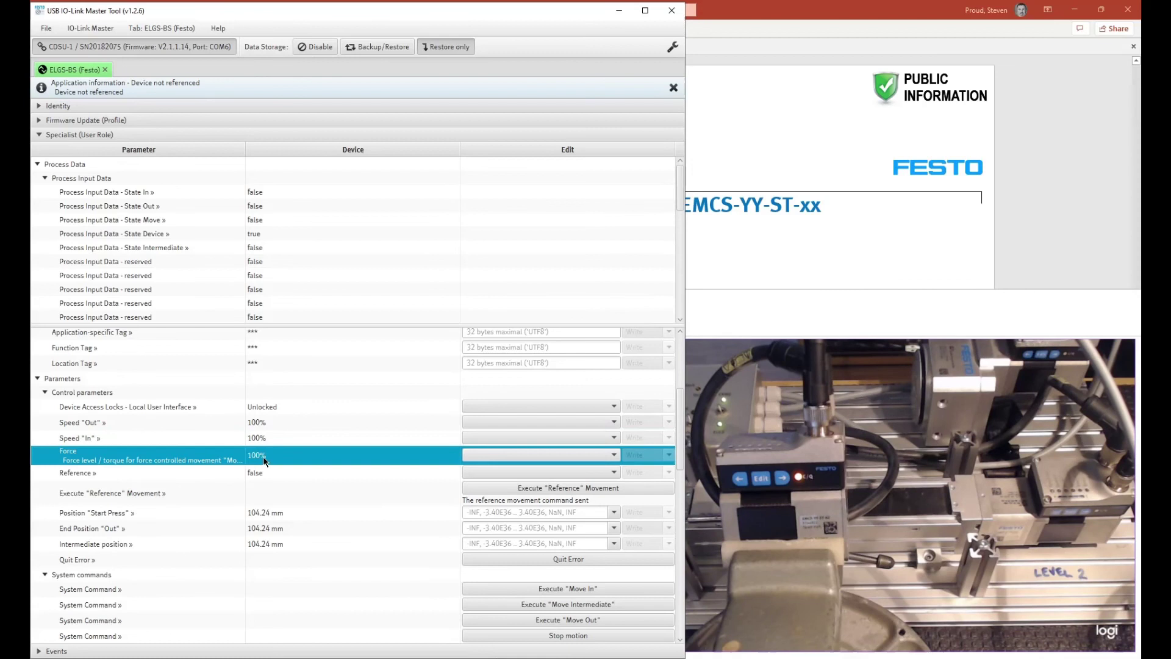
{"action": "left_click", "coordinate": [272, 425]}
{"action": "left_click", "coordinate": [284, 512]}
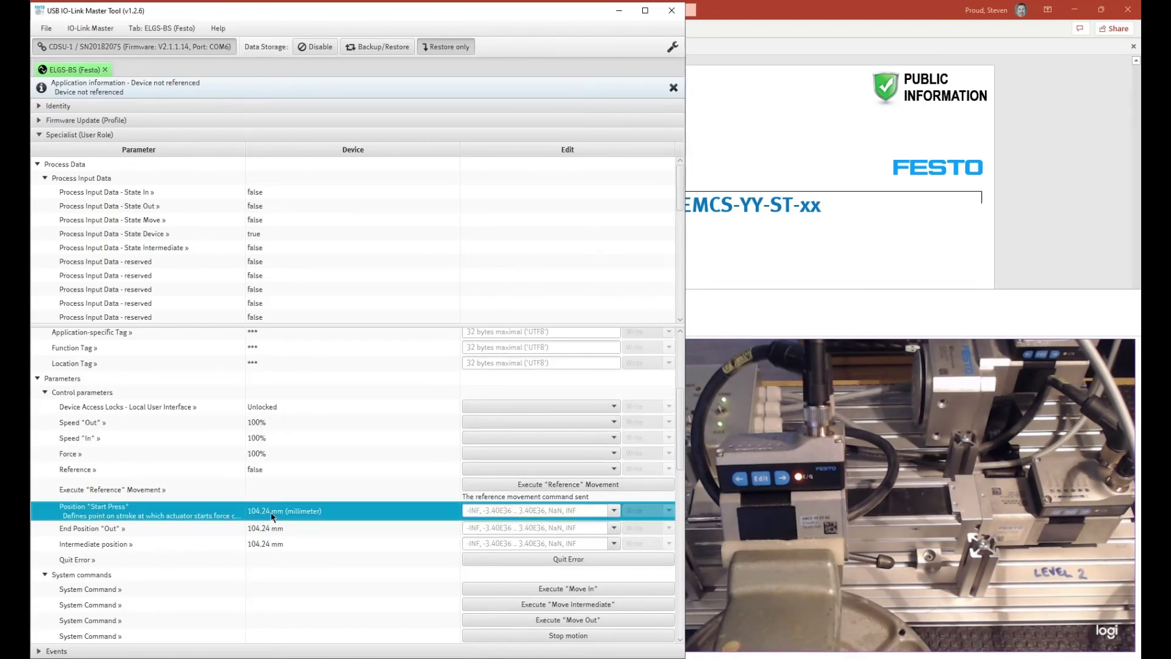
{"action": "left_click", "coordinate": [294, 534]}
{"action": "left_click", "coordinate": [272, 540]}
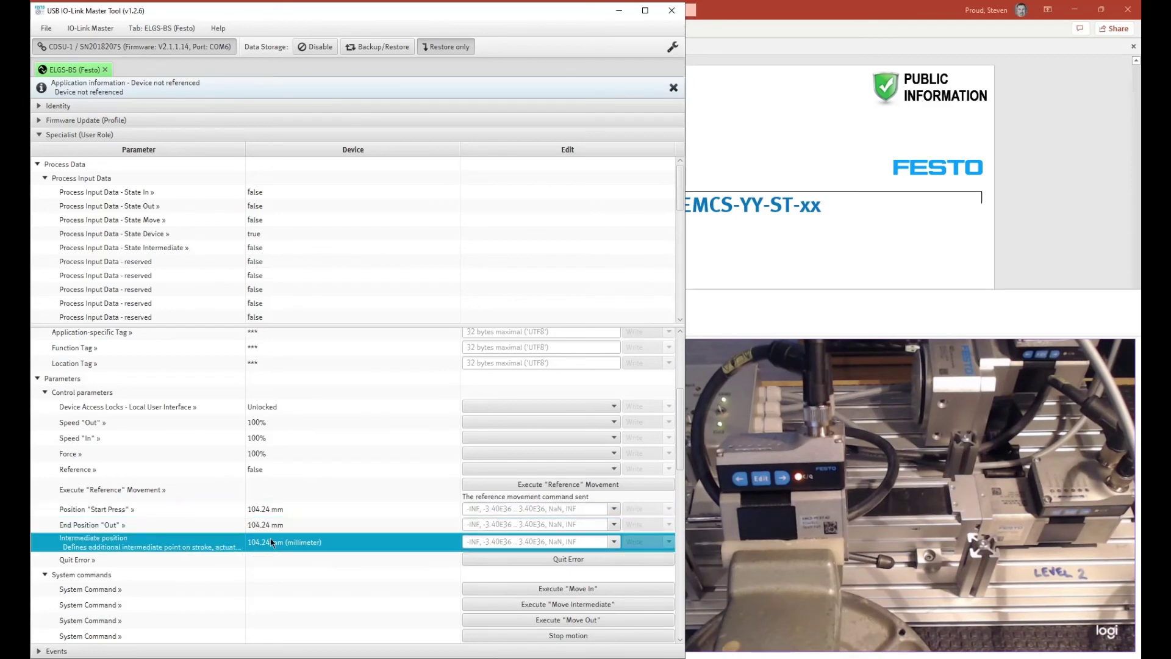
{"action": "left_click", "coordinate": [273, 516]}
{"action": "left_click", "coordinate": [272, 537]}
{"action": "left_click", "coordinate": [269, 545]}
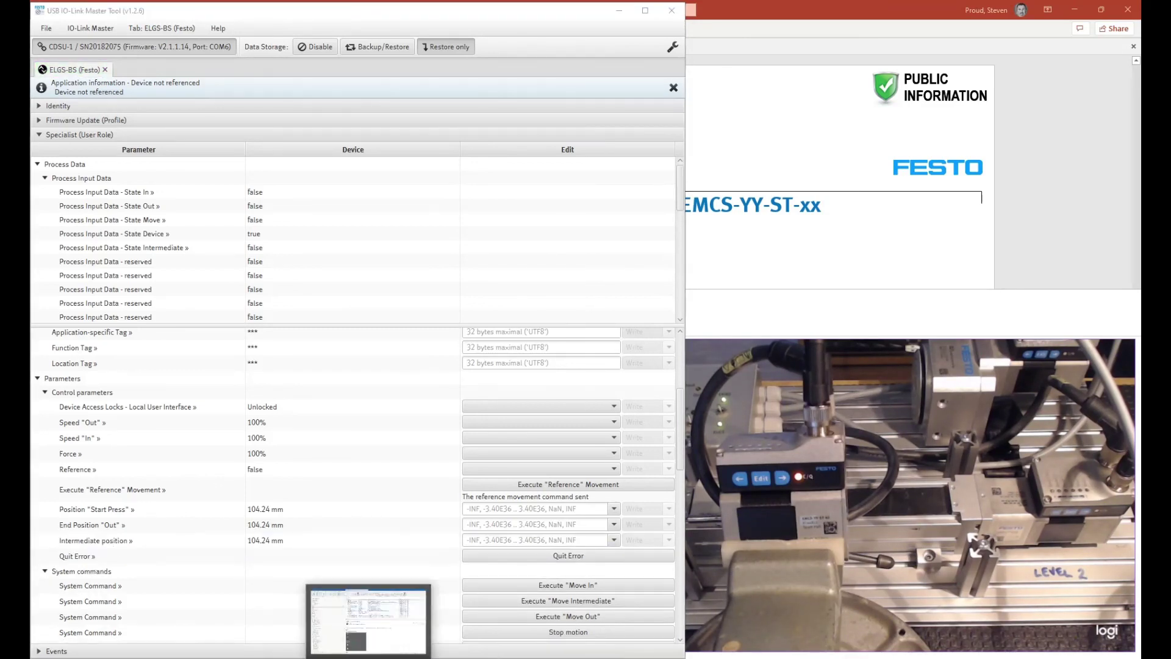
Switch to PowerPoint and examine slide 3's note and End Position "Out" comparison for replacing an ELGS-BS with Data Restore active
{"action": "mouse_move", "coordinate": [375, 658]}
{"action": "left_click", "coordinate": [375, 616]}
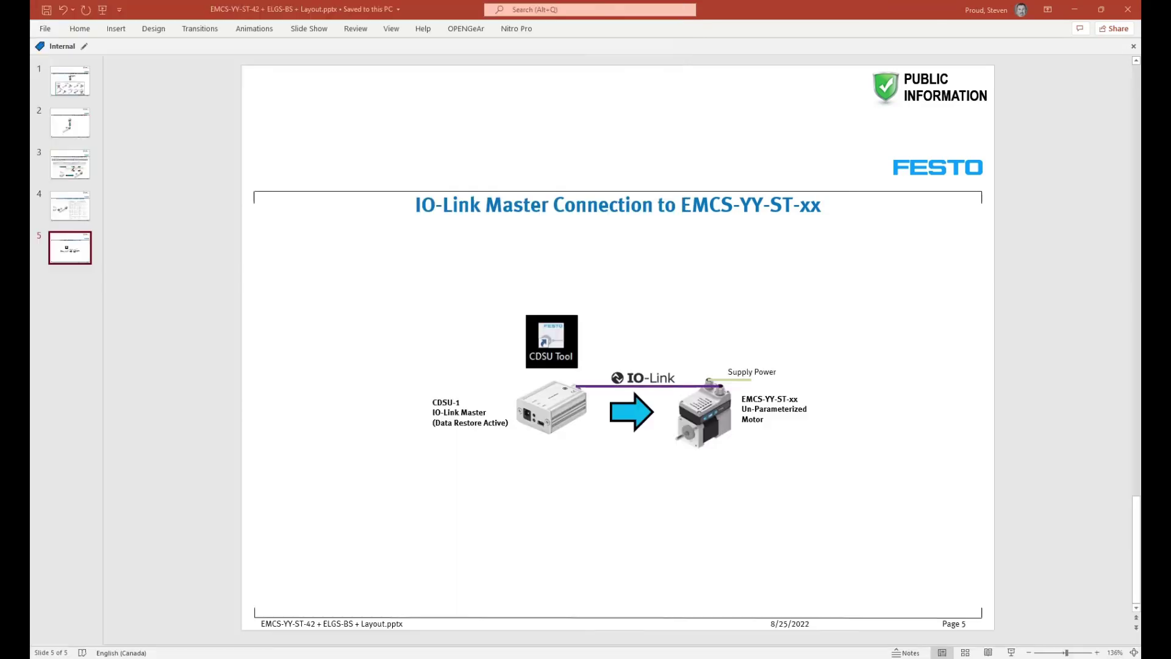
{"action": "left_click", "coordinate": [71, 173]}
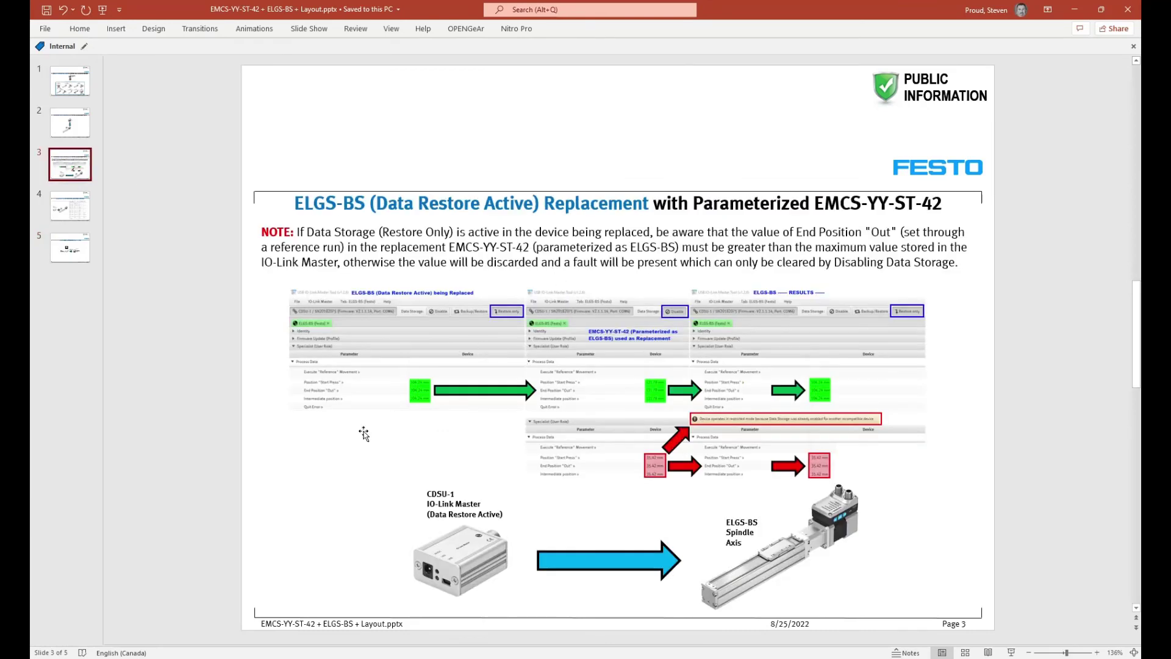
{"action": "scroll", "coordinate": [445, 465], "scroll_direction": "up", "scroll_amount": 5, "text": "ctrl"}
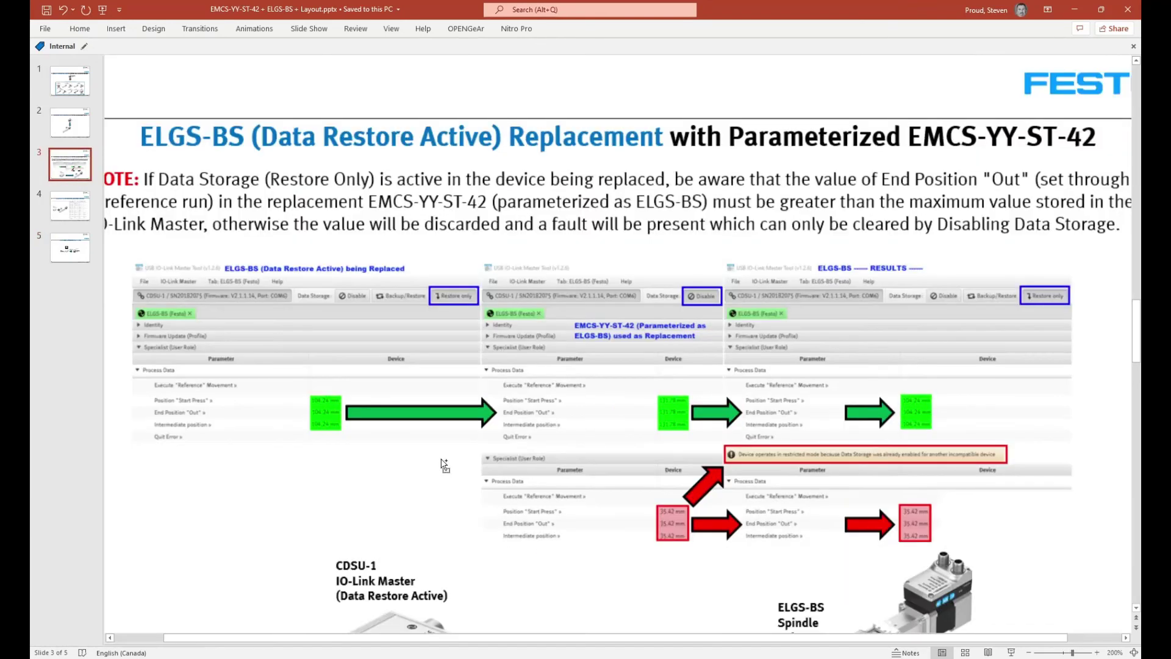
{"action": "scroll", "coordinate": [445, 465], "scroll_direction": "down", "scroll_amount": 5, "text": "ctrl"}
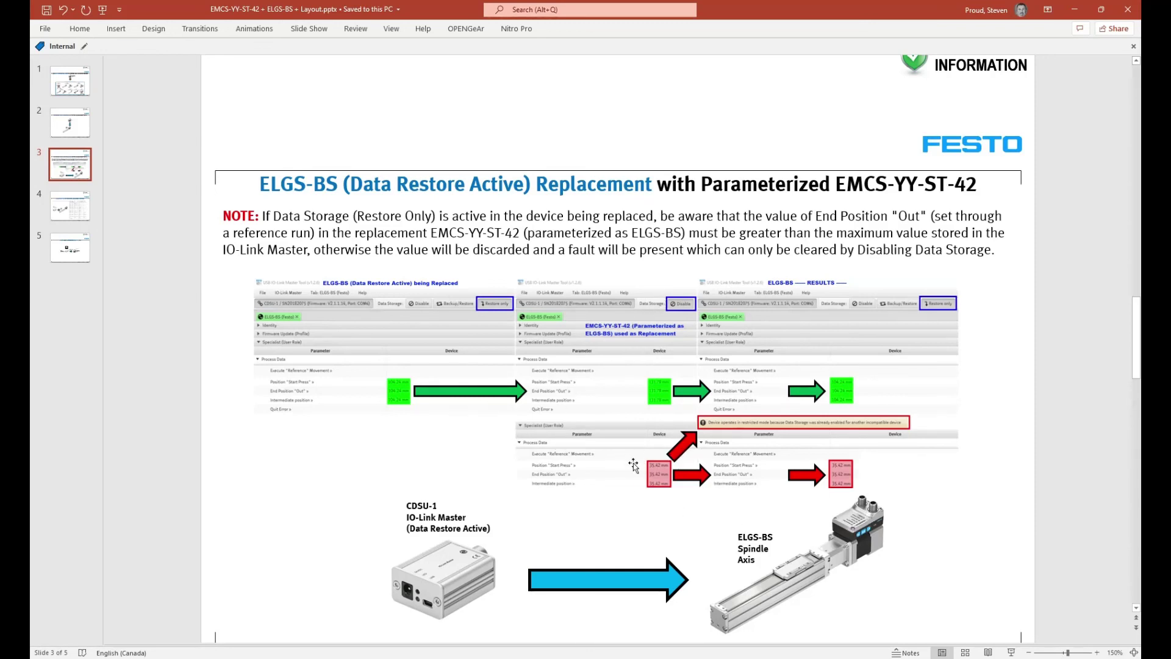
{"action": "scroll", "coordinate": [650, 484], "scroll_direction": "up", "scroll_amount": 8}
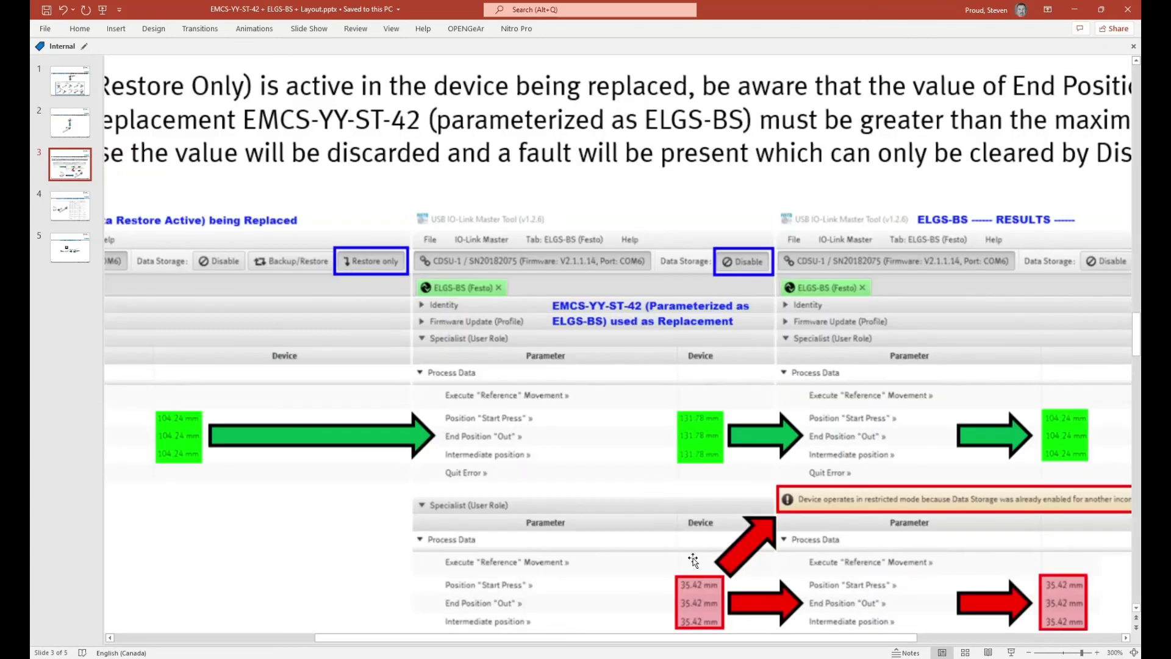